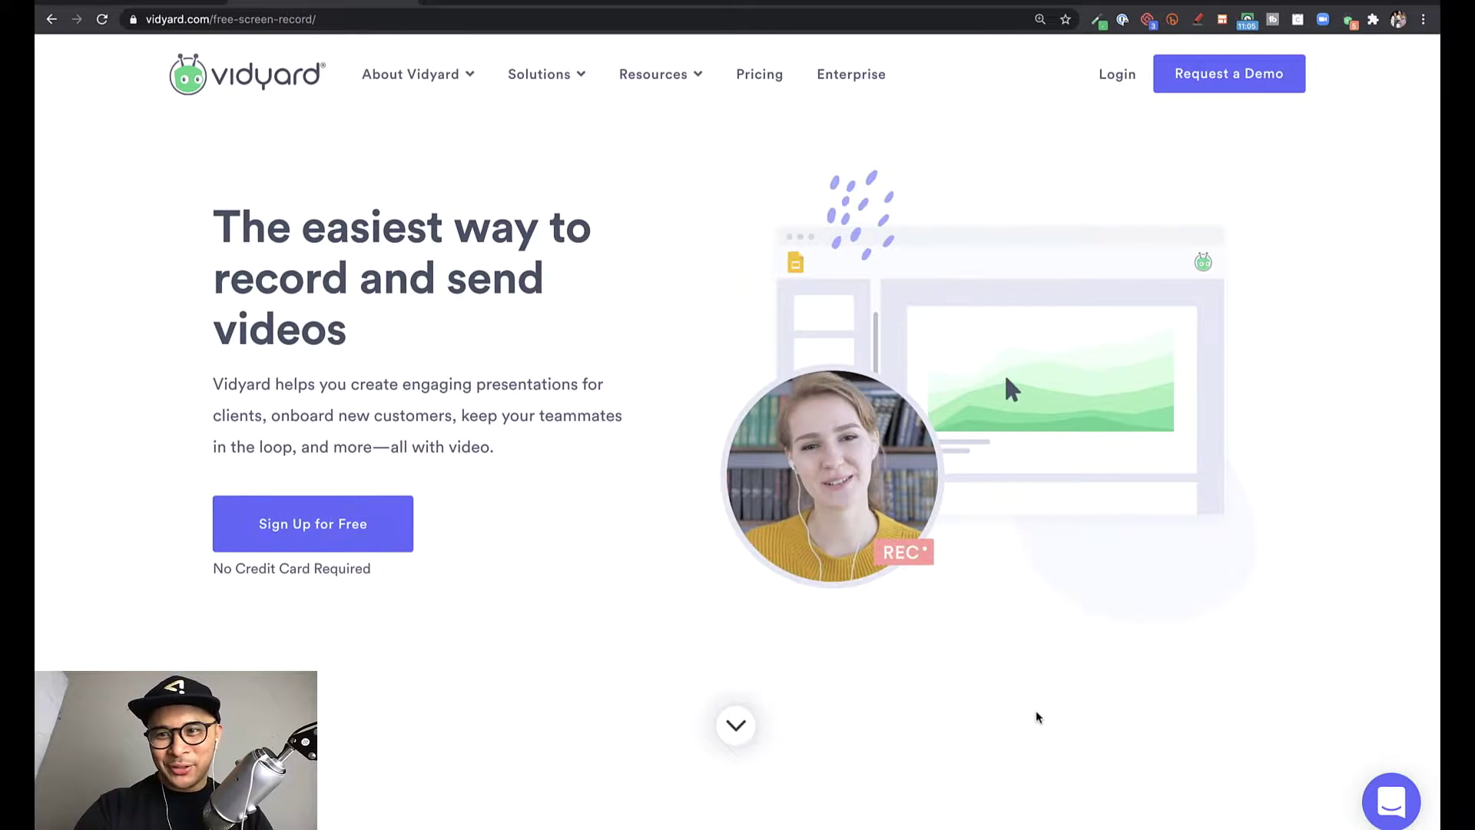
- Scroll down through the Vidyard landing page
scroll(1037, 717, down, 1)
scroll(1036, 717, down, 5)
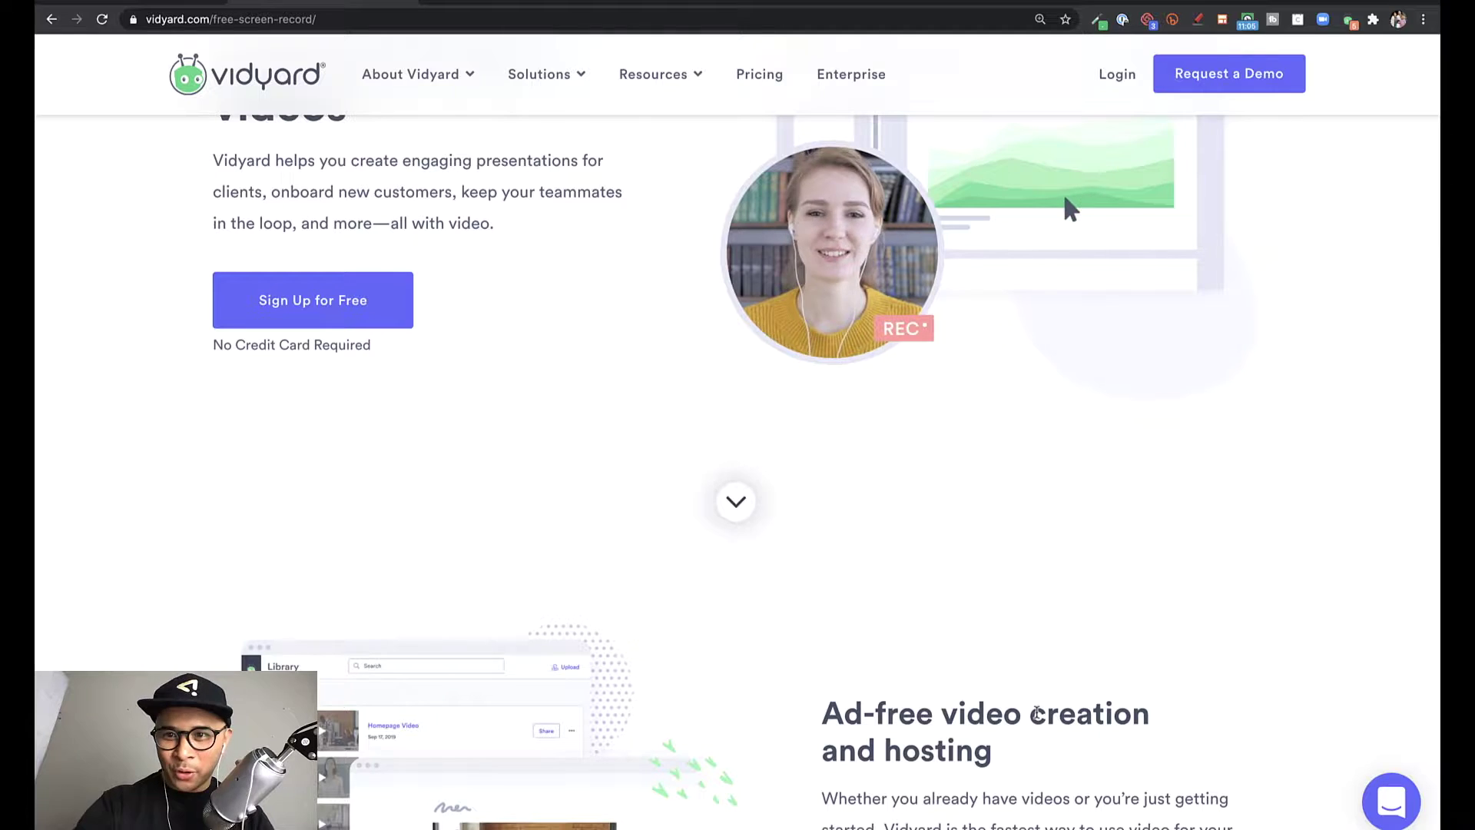
scroll(1035, 715, down, 4)
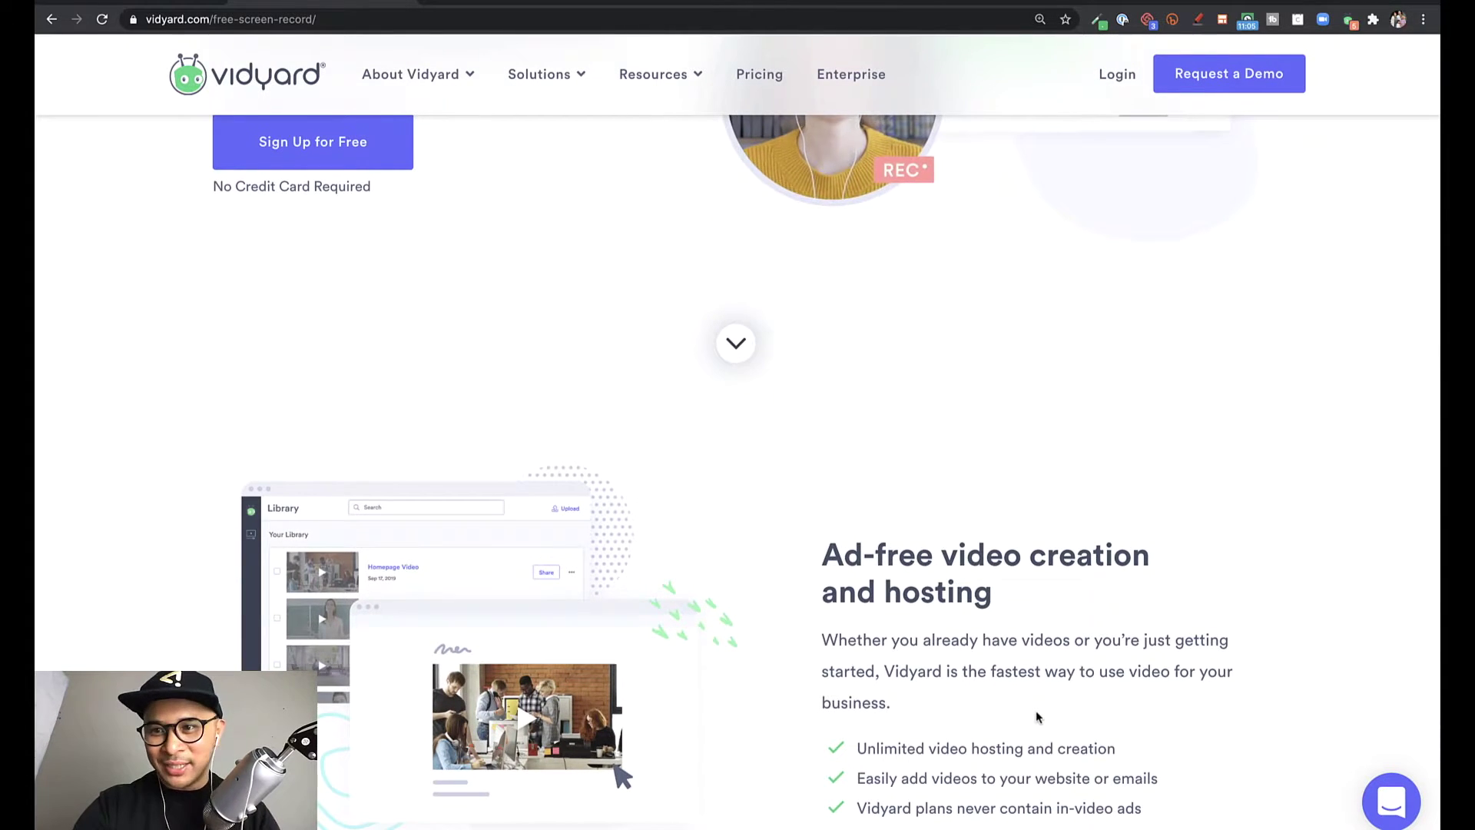
scroll(1037, 712, down, 1)
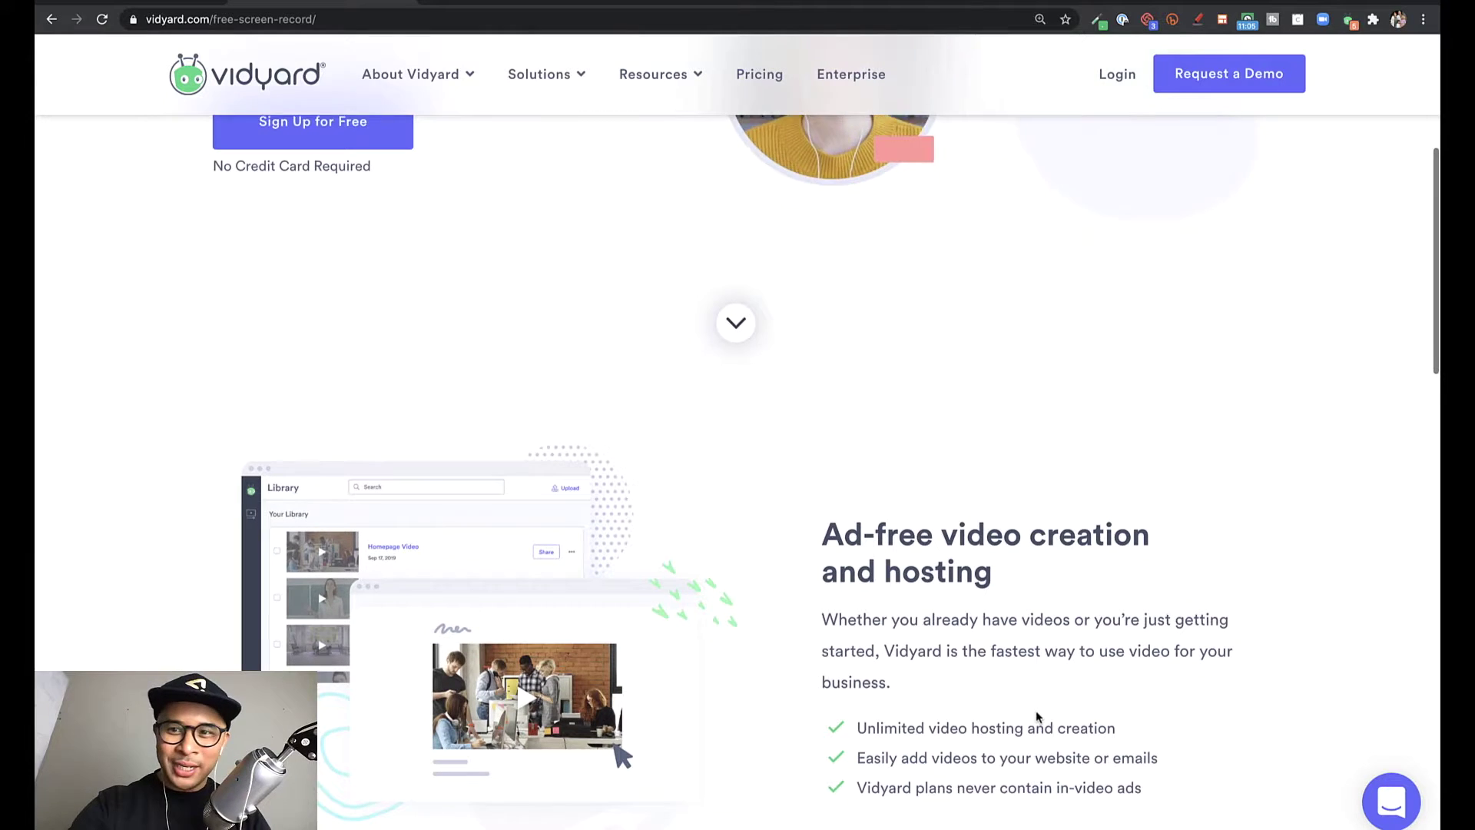
scroll(1037, 712, down, 5)
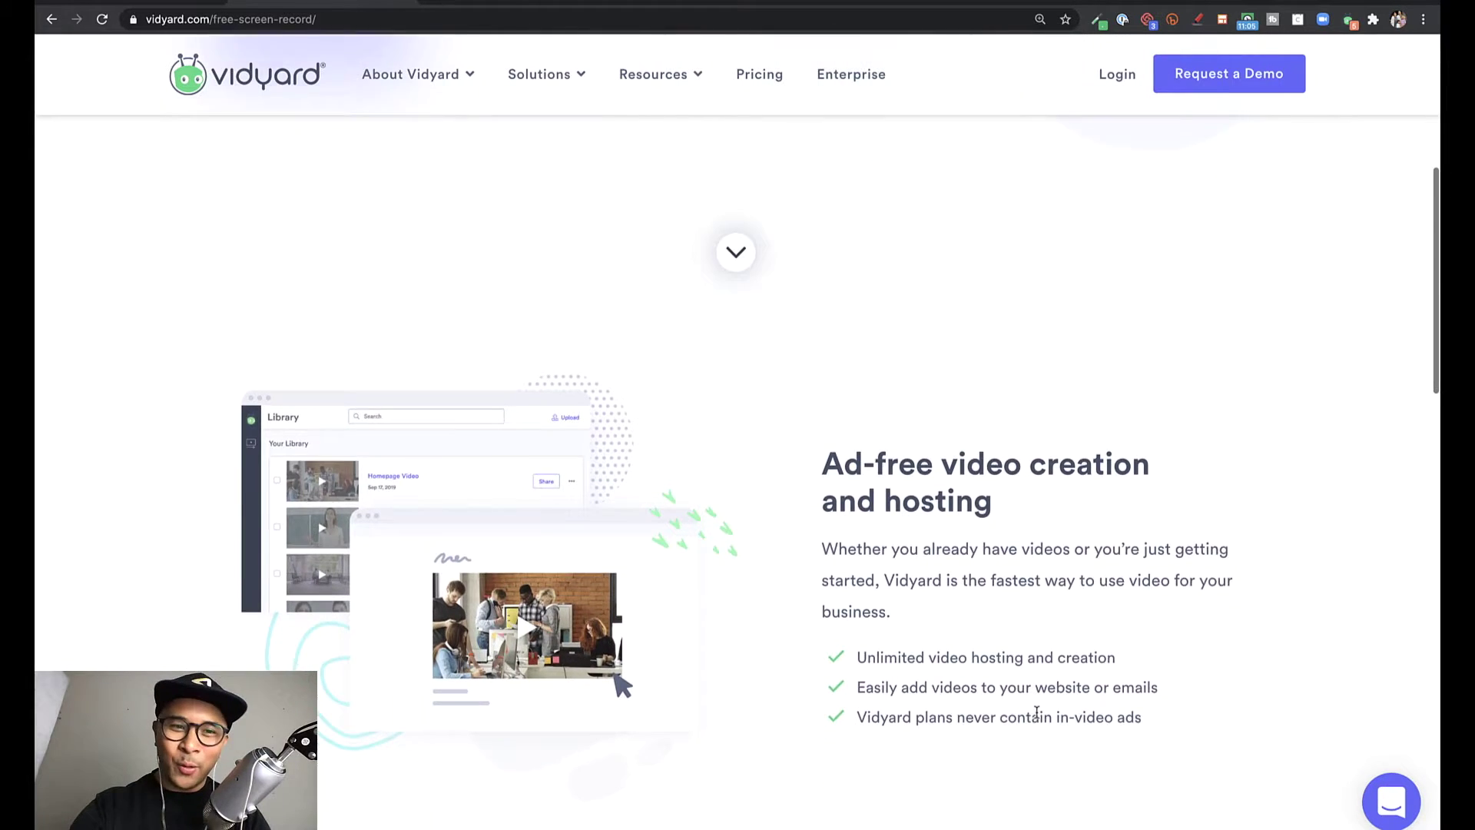
scroll(1036, 716, down, 3)
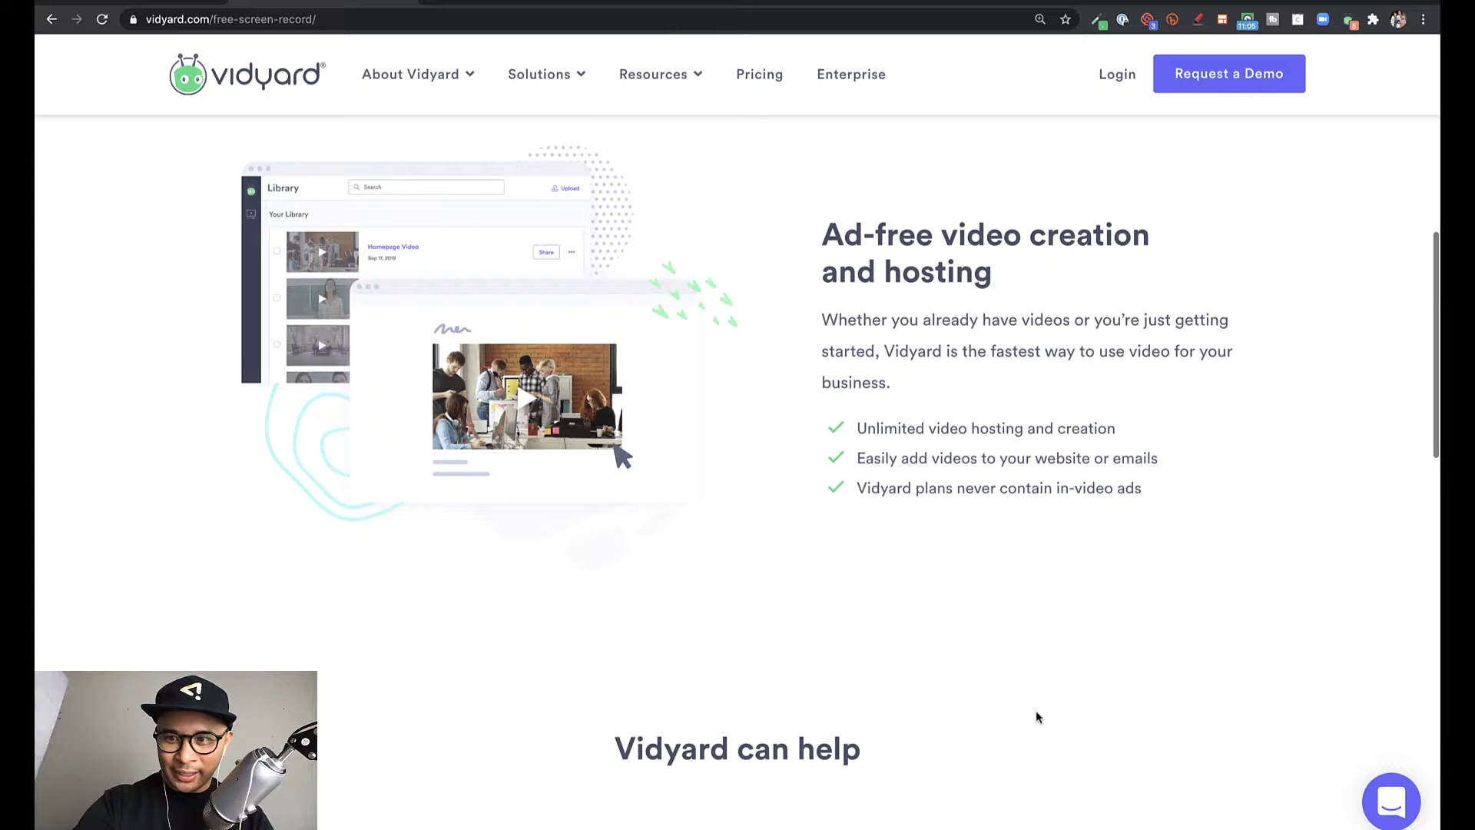
scroll(1036, 716, down, 1)
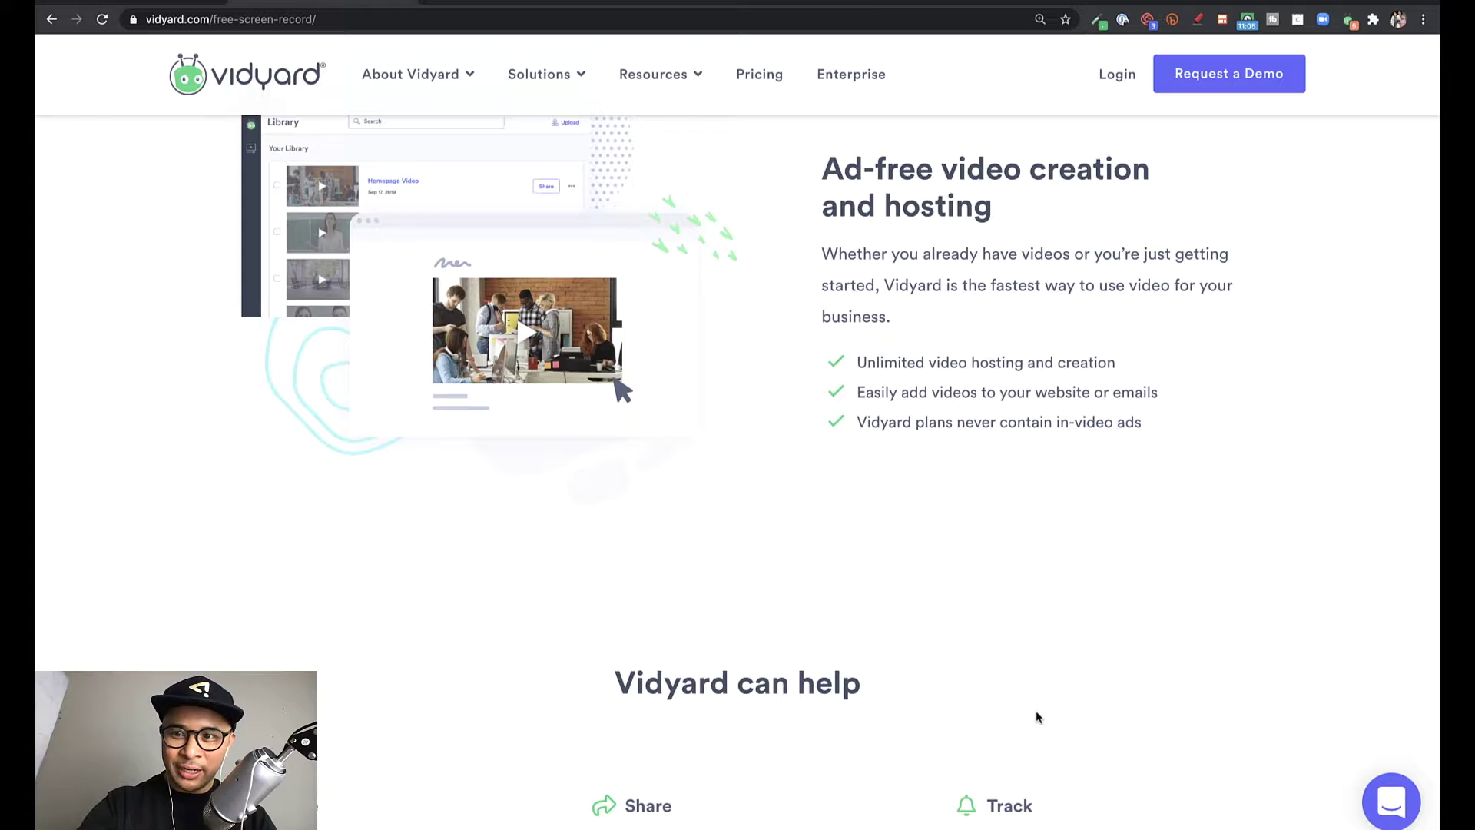
scroll(1036, 714, down, 3)
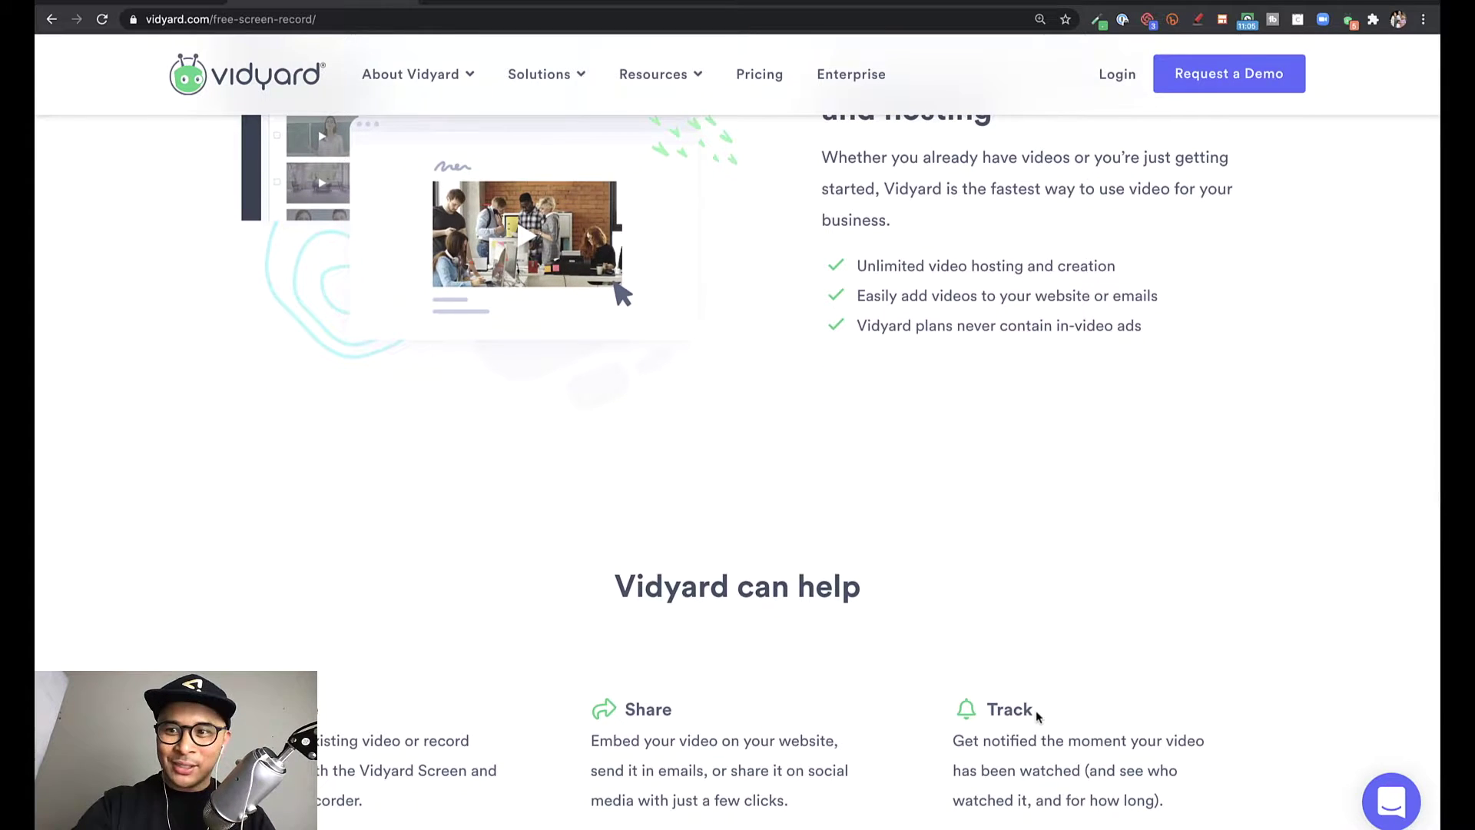
scroll(1035, 715, down, 3)
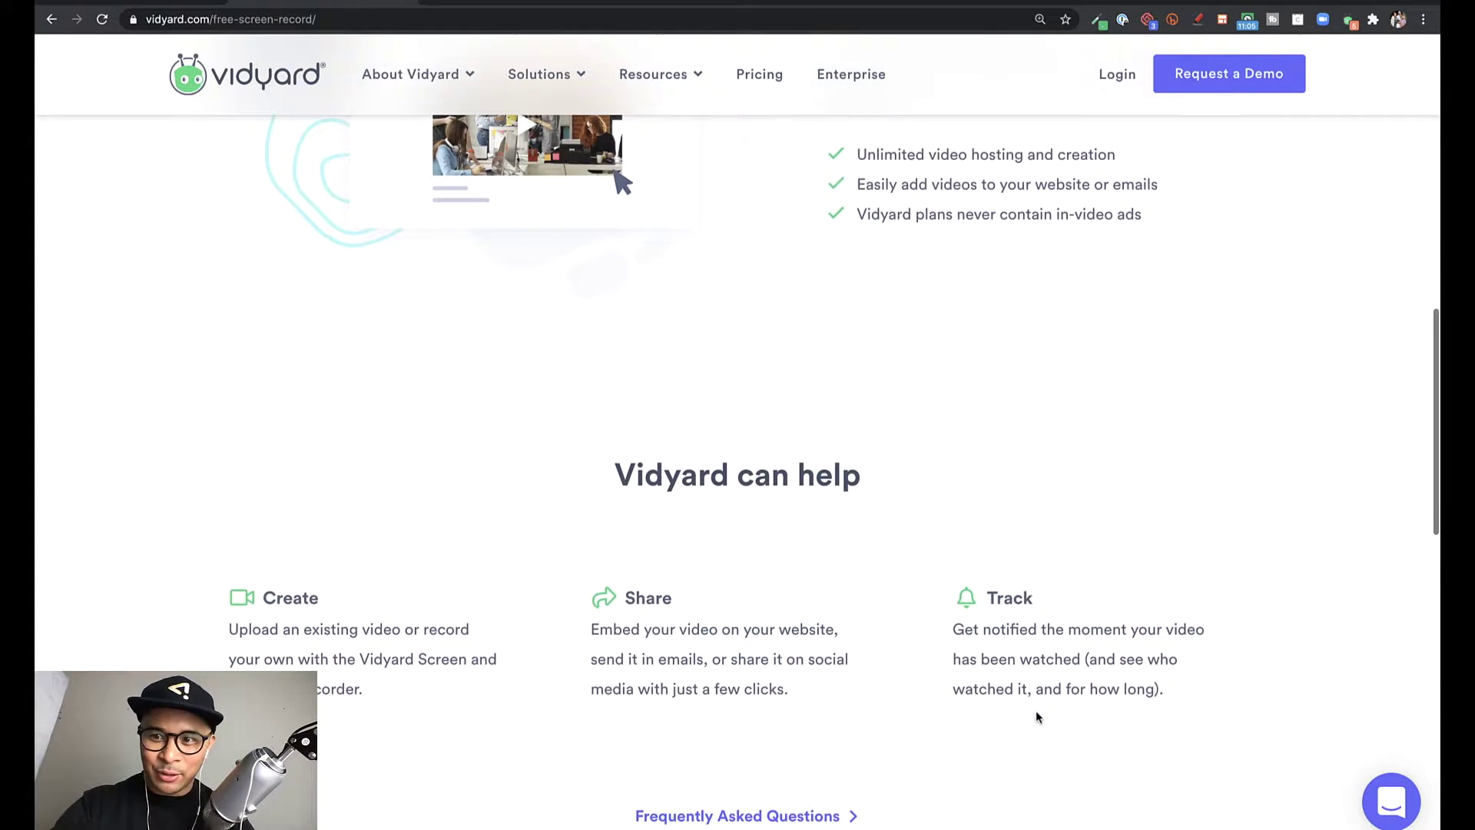
scroll(1036, 716, down, 2)
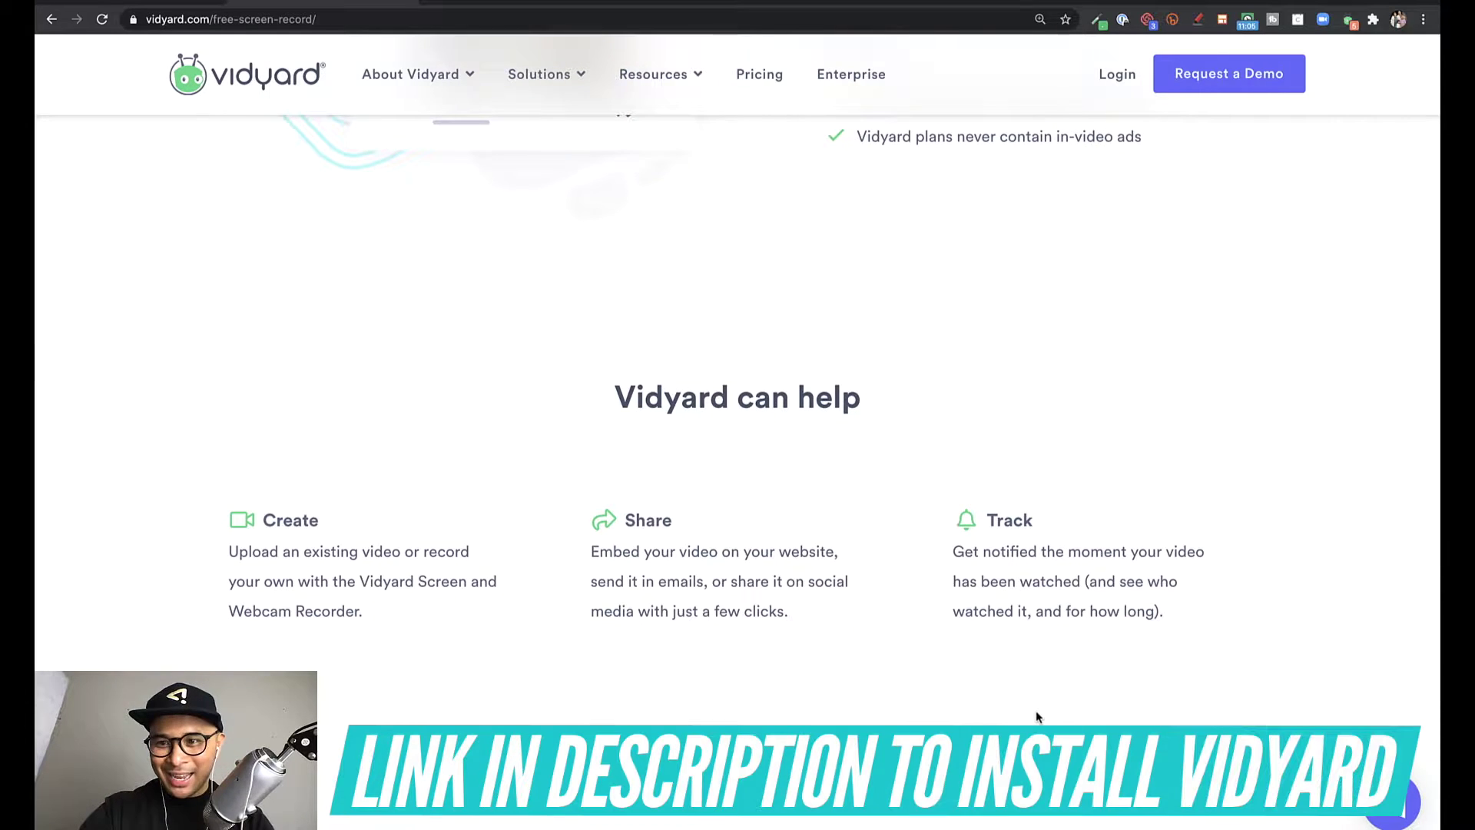
scroll(1035, 716, down, 2)
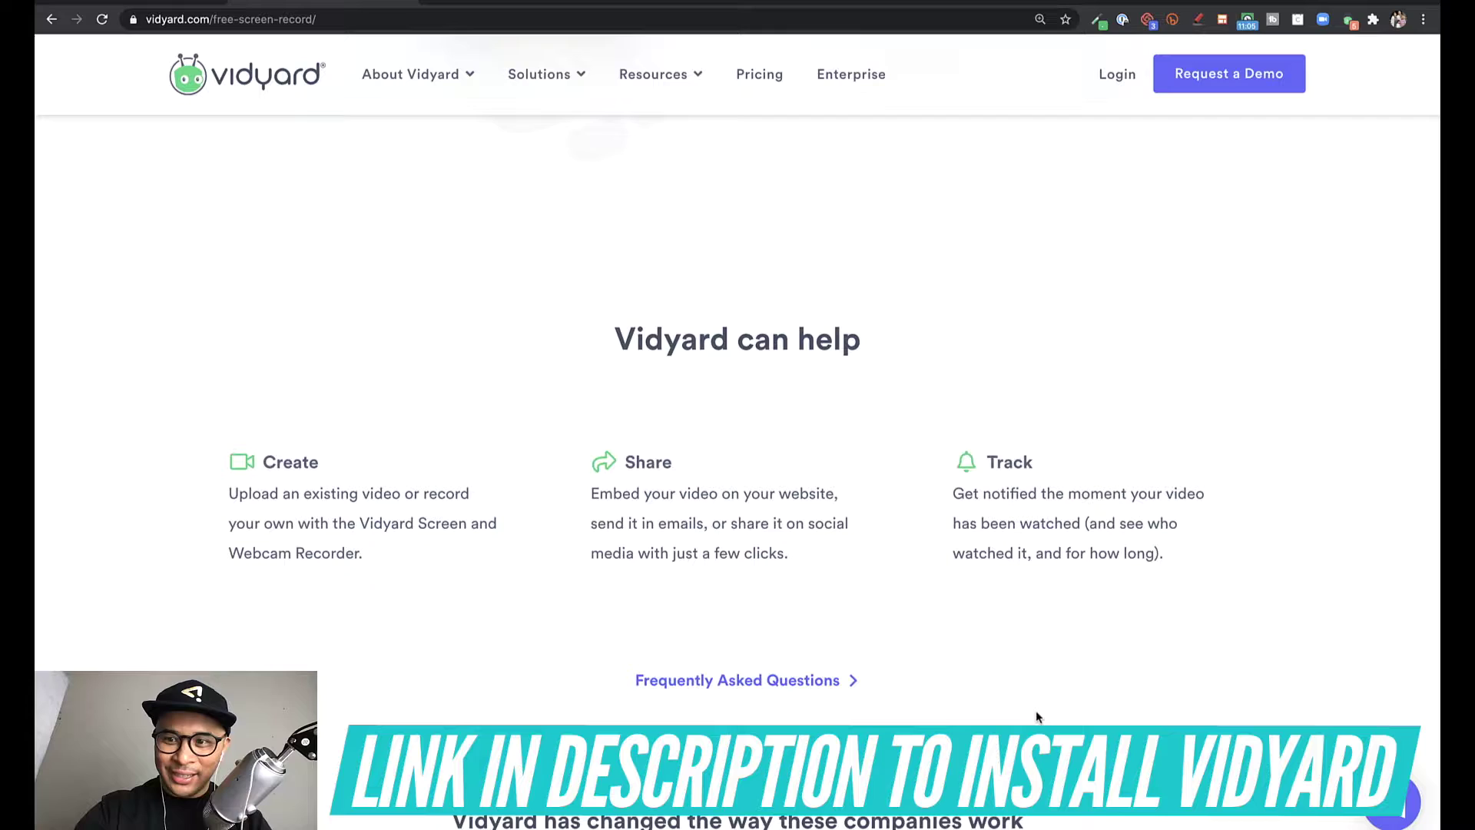
scroll(1036, 714, down, 2)
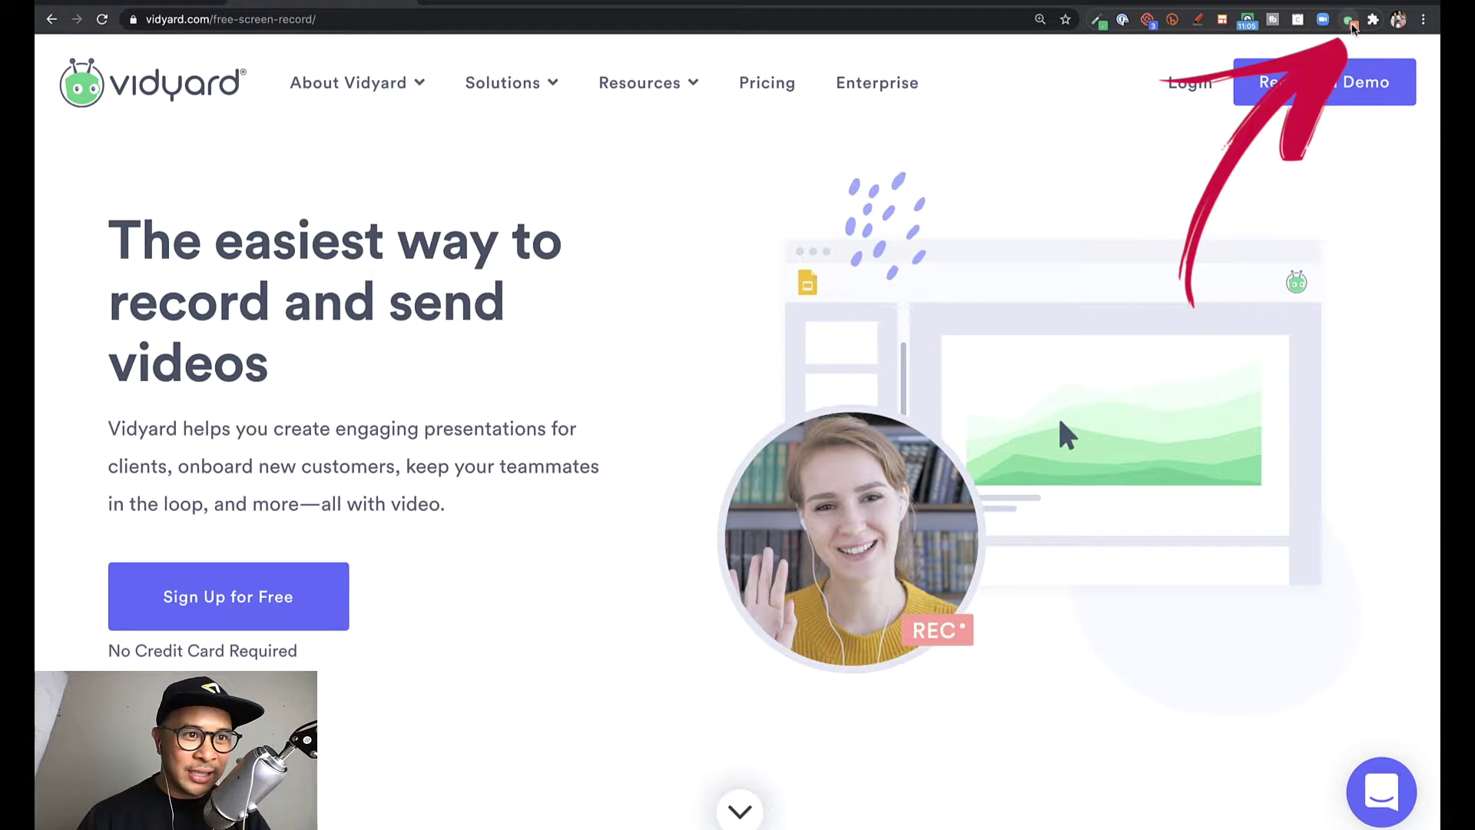
- Start a Vidyard screen recording of the current tab only, keeping Screen and Tab Only
click(1350, 22)
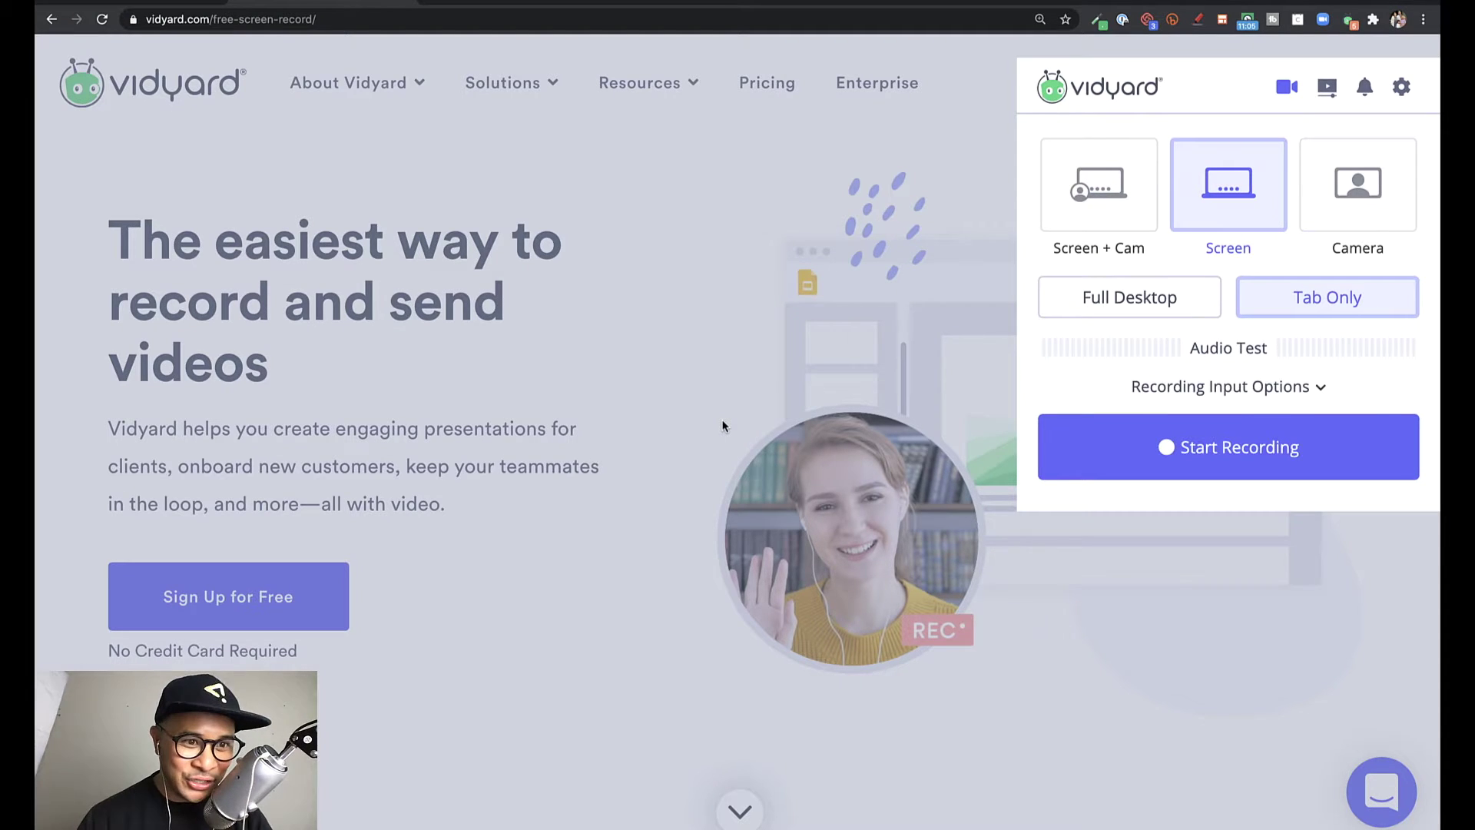
click(1221, 386)
click(1343, 504)
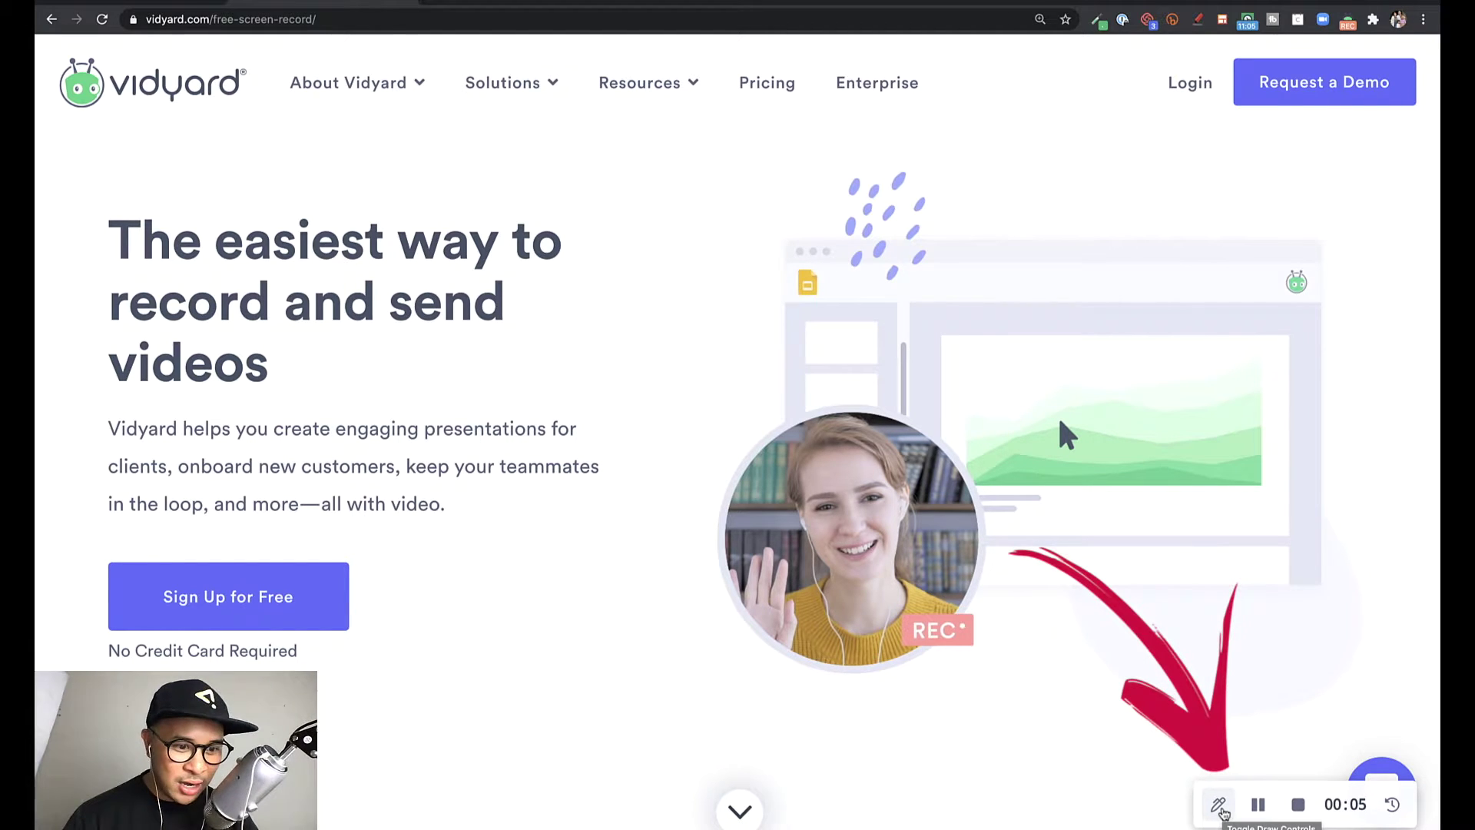
- Turn on on-screen drawing with a red pen at the thickest size
click(1220, 806)
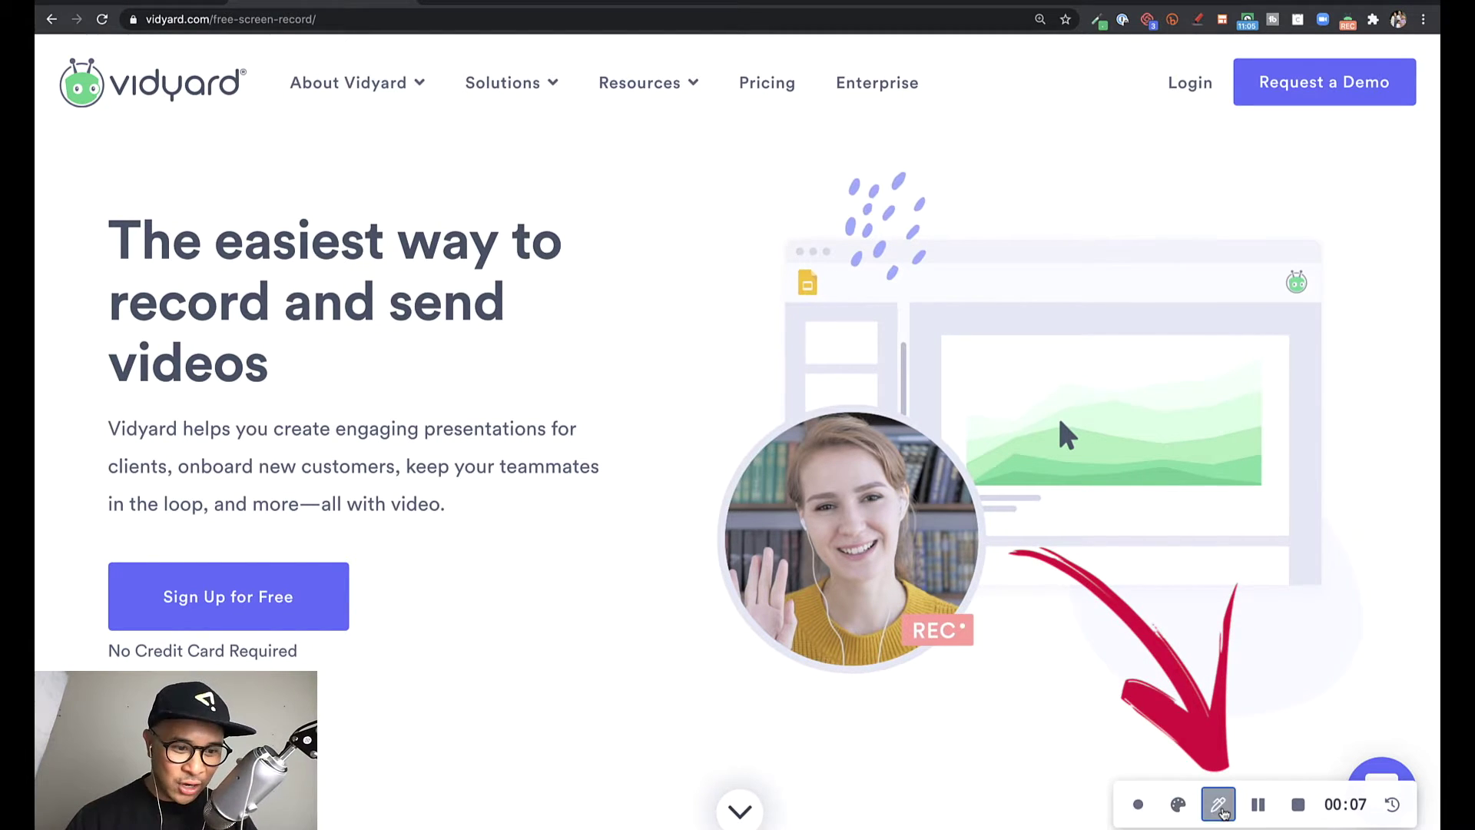
click(1177, 807)
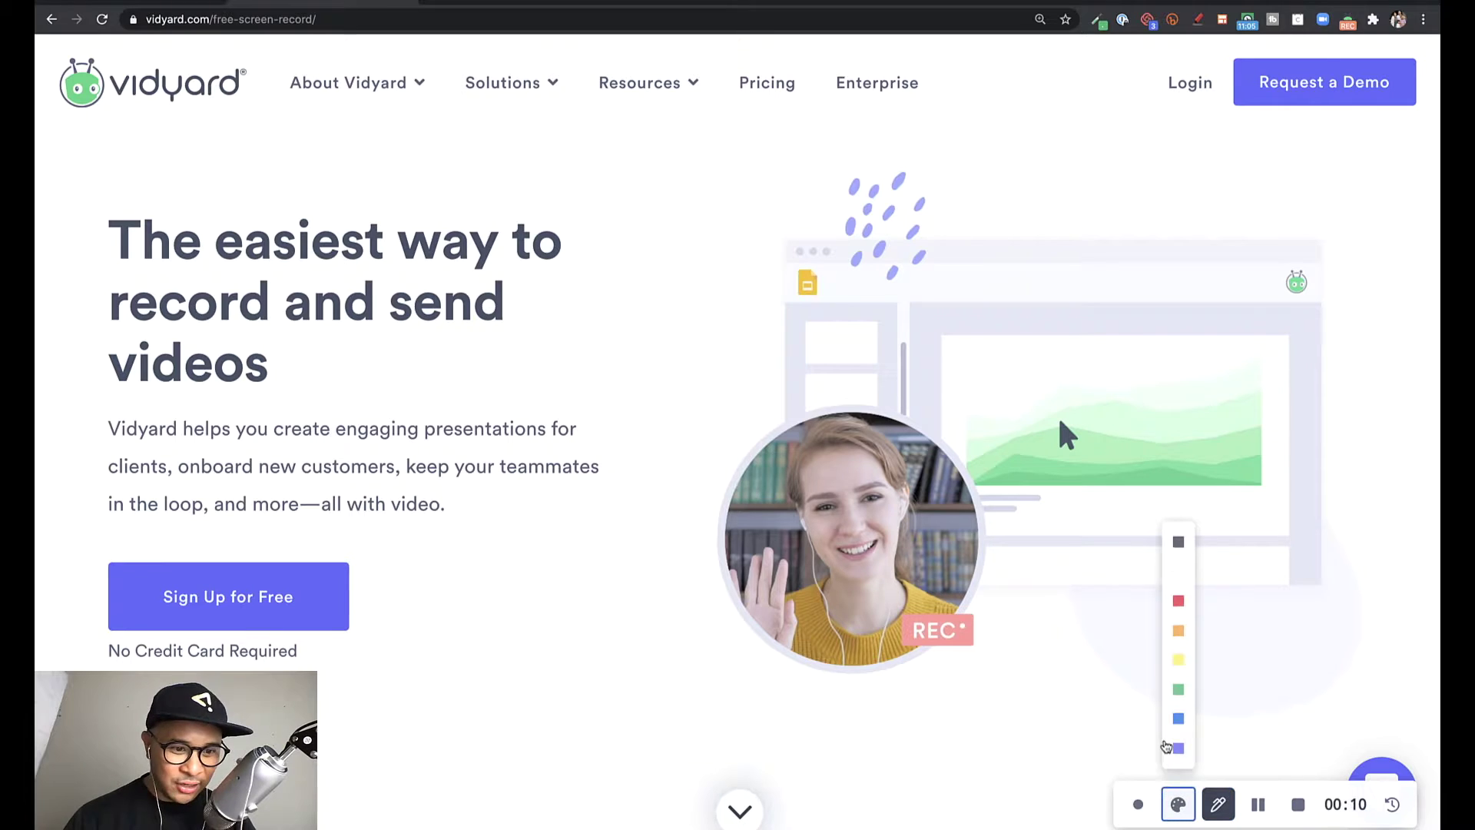
click(1176, 600)
click(1138, 805)
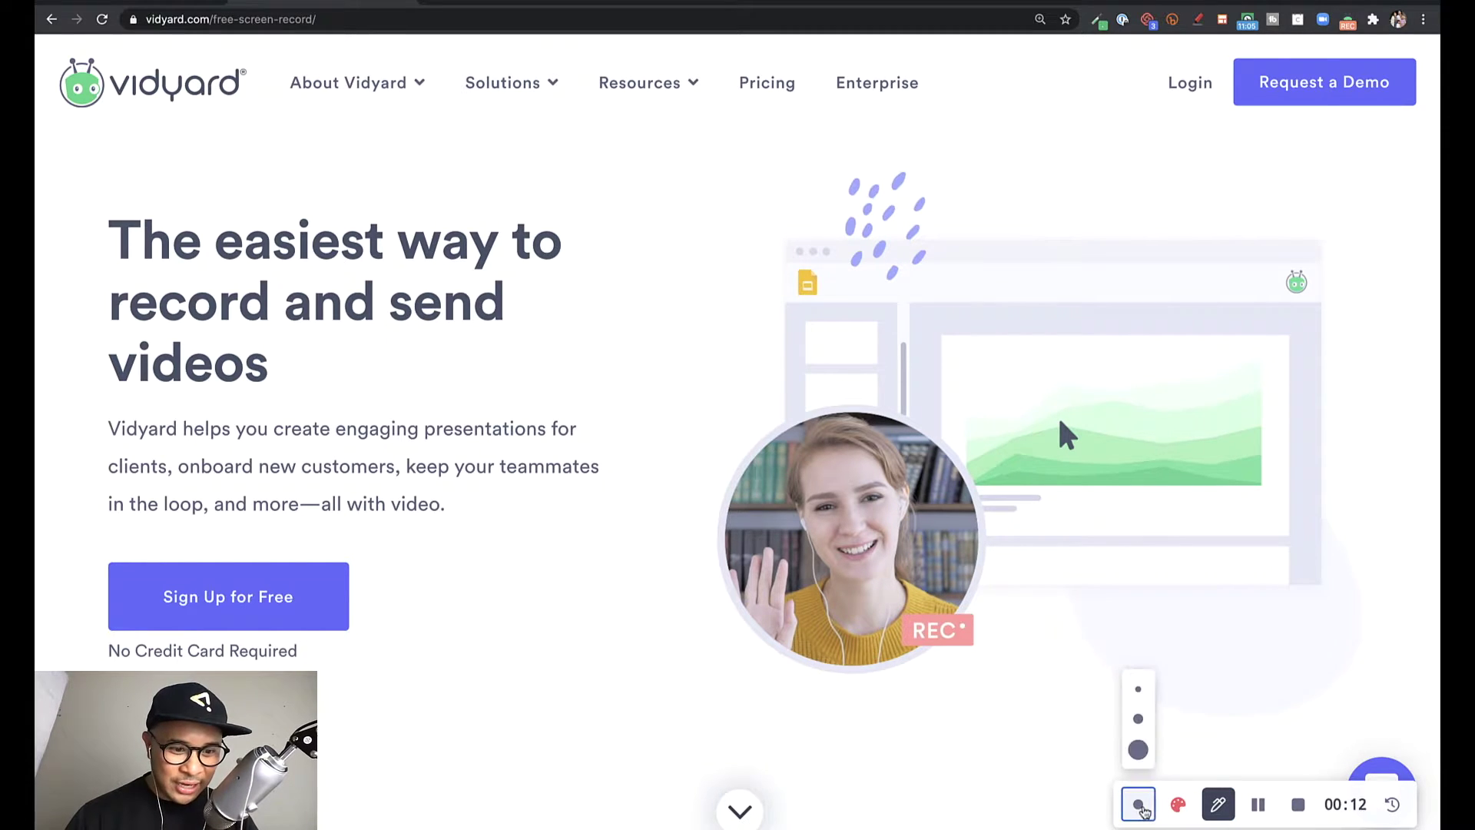
click(1139, 750)
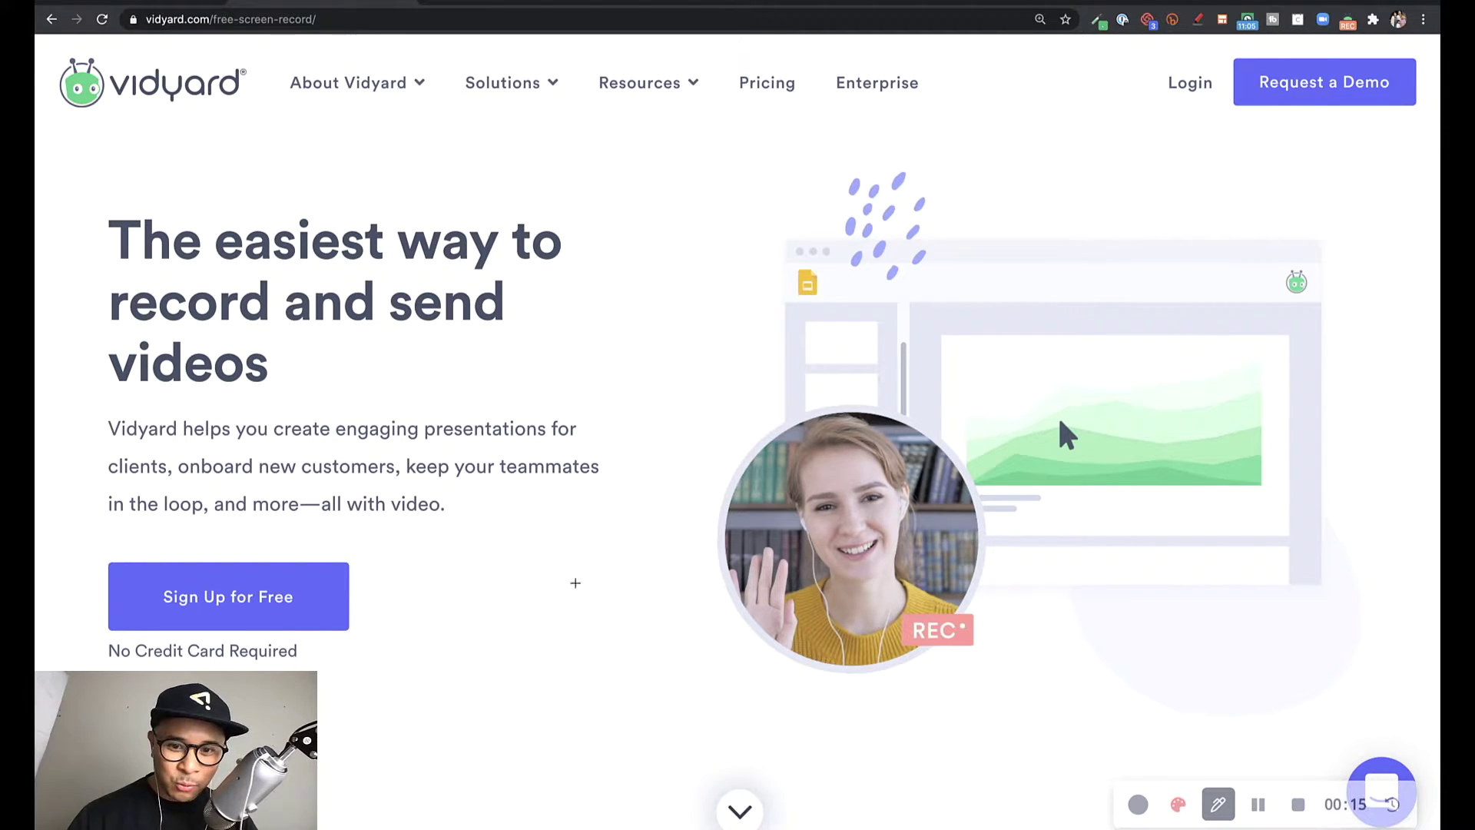
- Draw red arrows to Sign Up for Free and the webcam portrait, and underline About Vidyard
mouse_move(600, 590)
mouse_down()
mouse_move(384, 591)
mouse_move(442, 636)
mouse_move(273, 667)
mouse_up()
drag(292, 113, 434, 111)
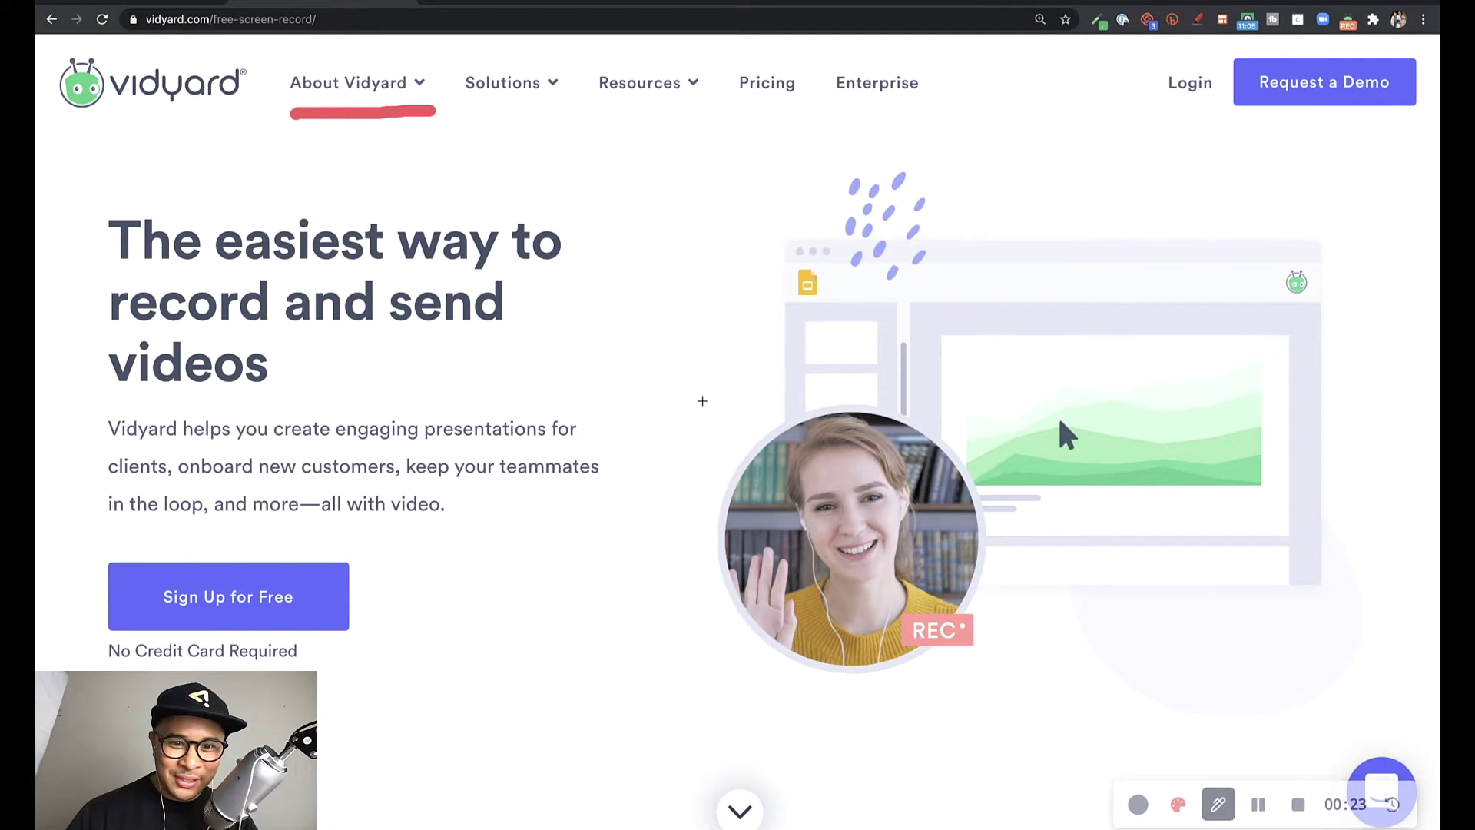
mouse_move(636, 290)
mouse_down()
mouse_move(718, 413)
mouse_move(760, 407)
mouse_move(749, 356)
mouse_up()
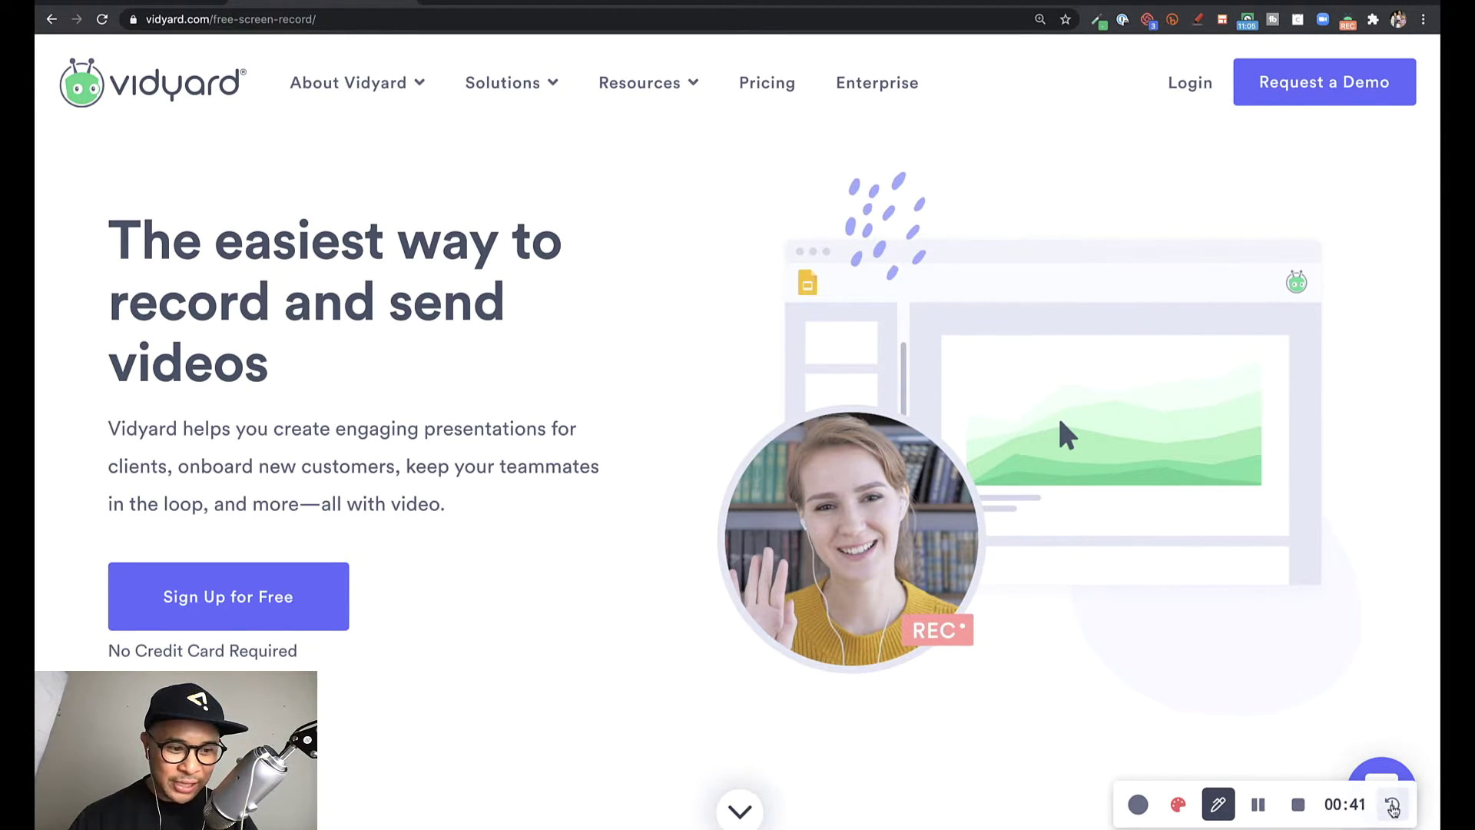
click(1393, 806)
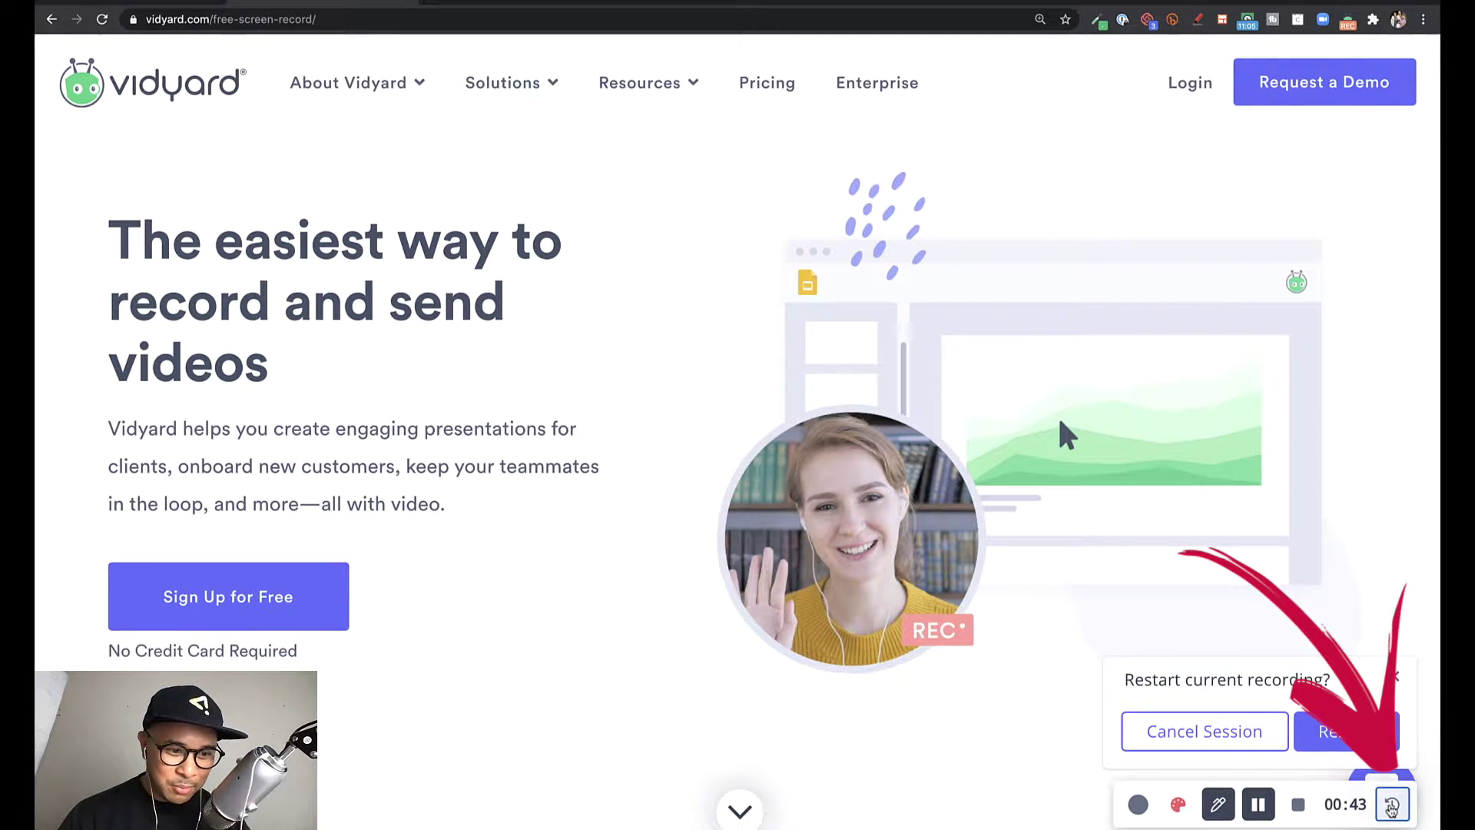
click(1392, 807)
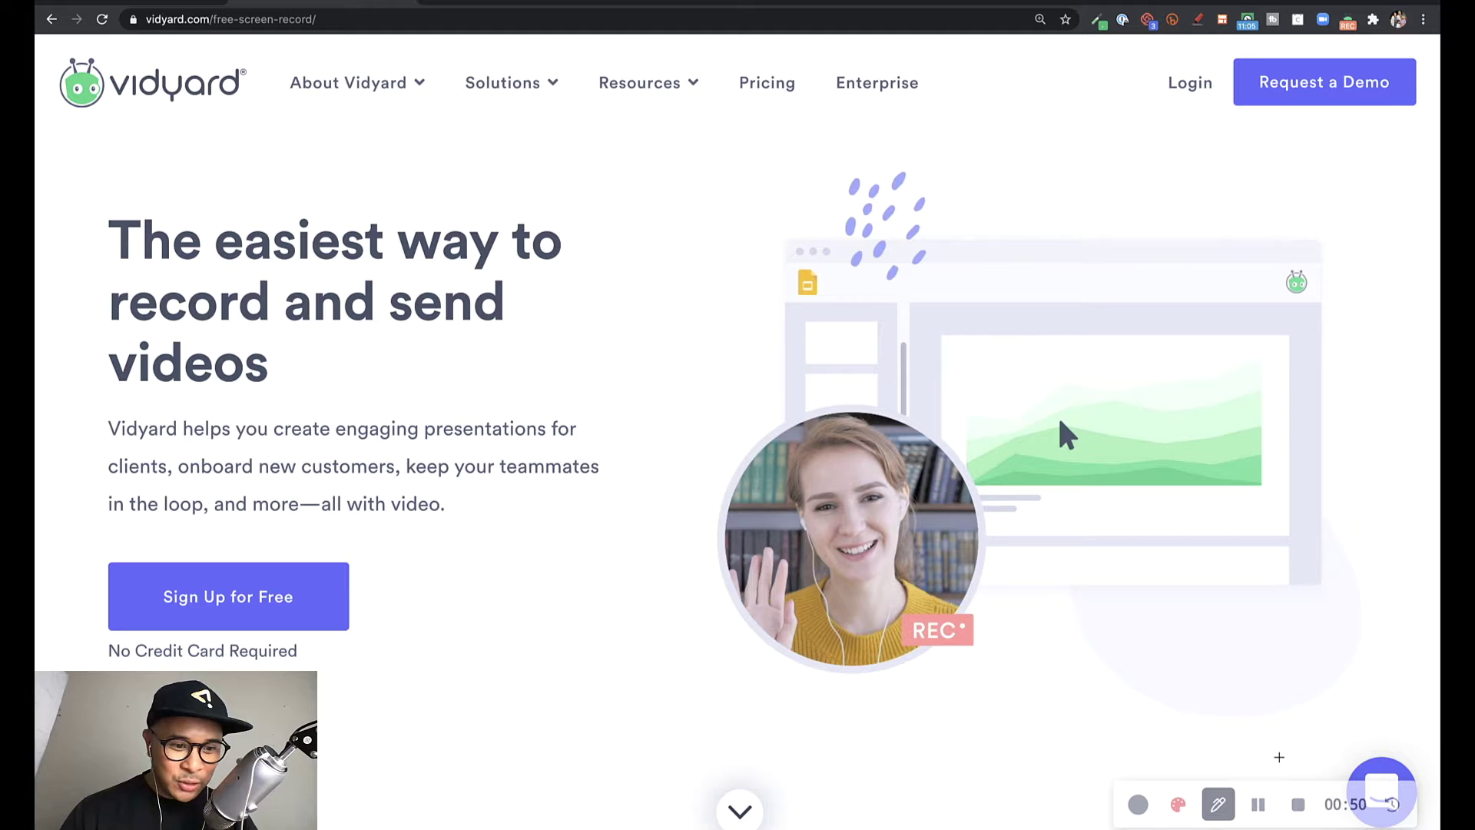
mouse_move(1075, 646)
mouse_down()
mouse_move(1147, 687)
mouse_move(1144, 761)
mouse_move(1179, 723)
mouse_up()
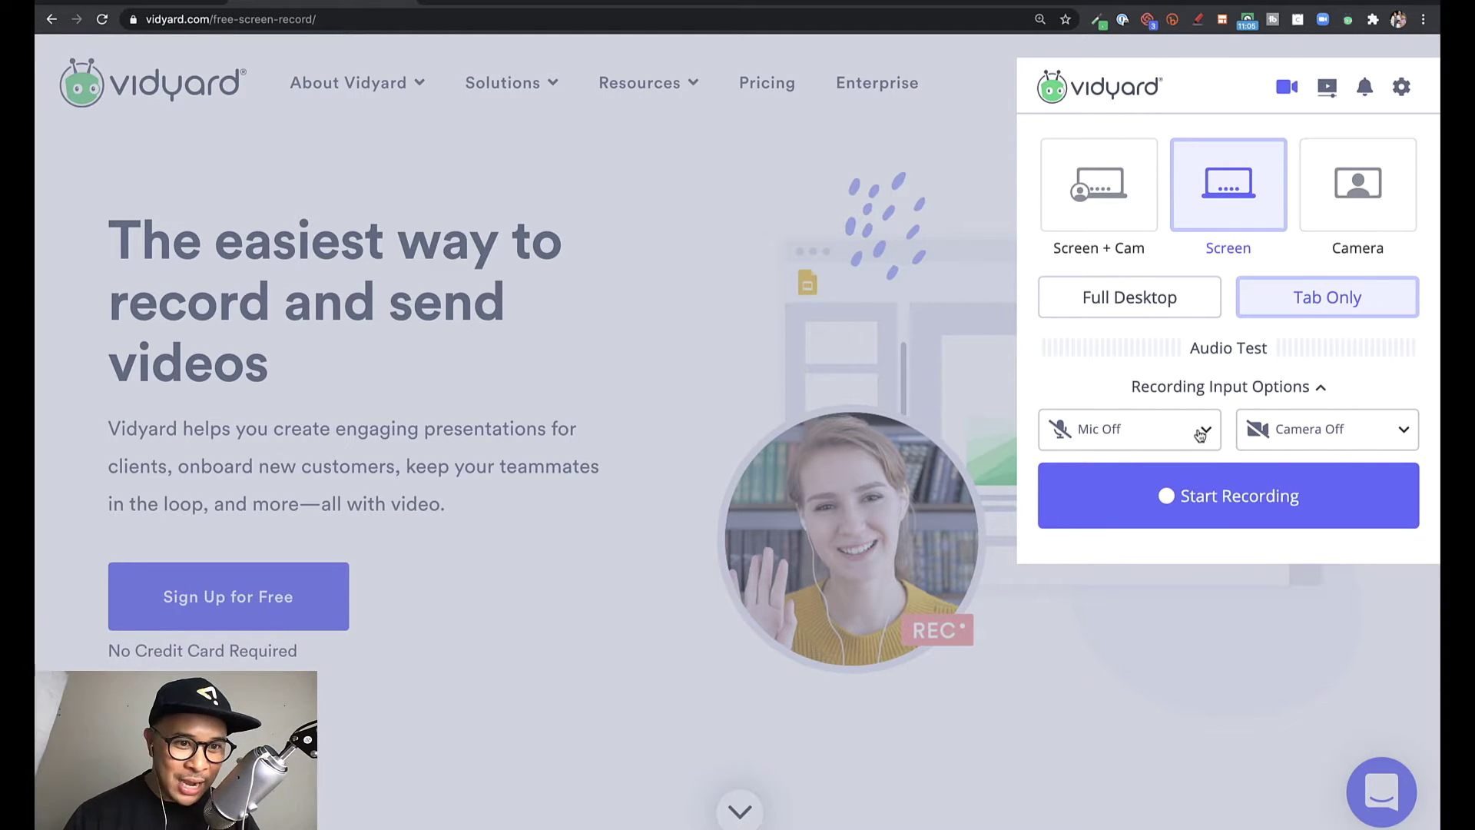
- Select Yeti Stereo Microphone as the recording mic, leaving the camera off
click(1201, 434)
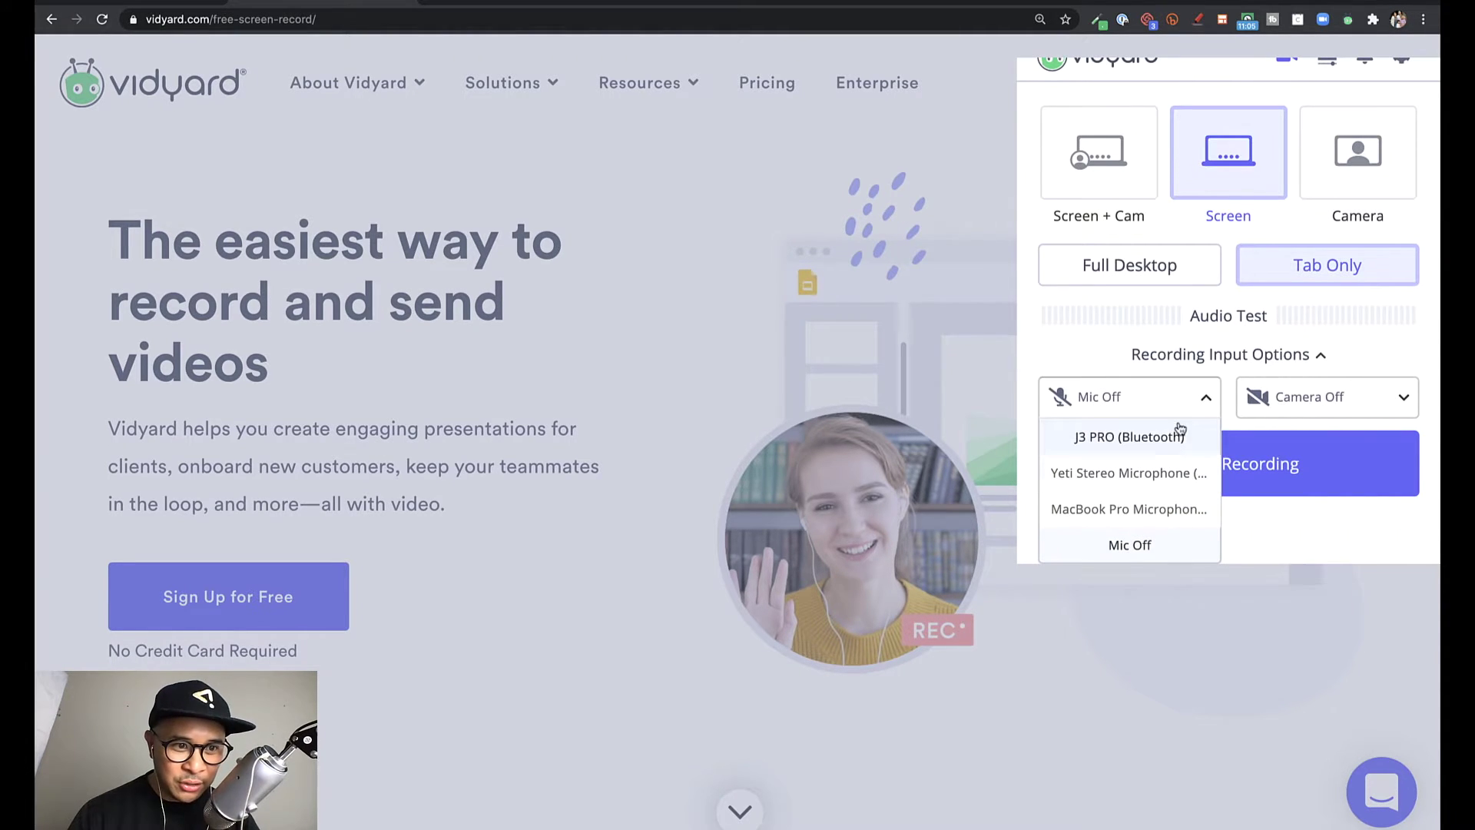
click(1389, 401)
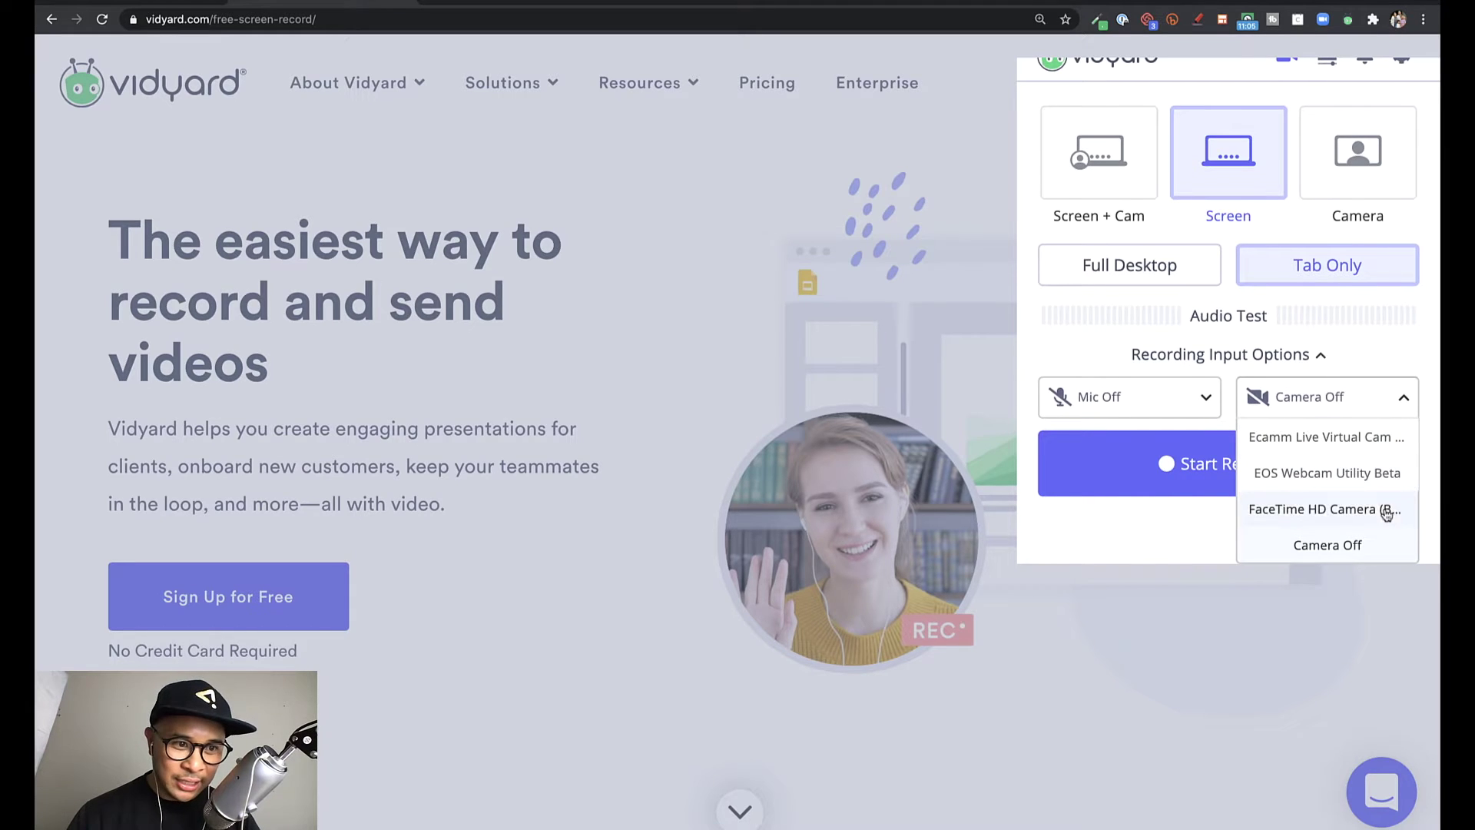
click(1352, 397)
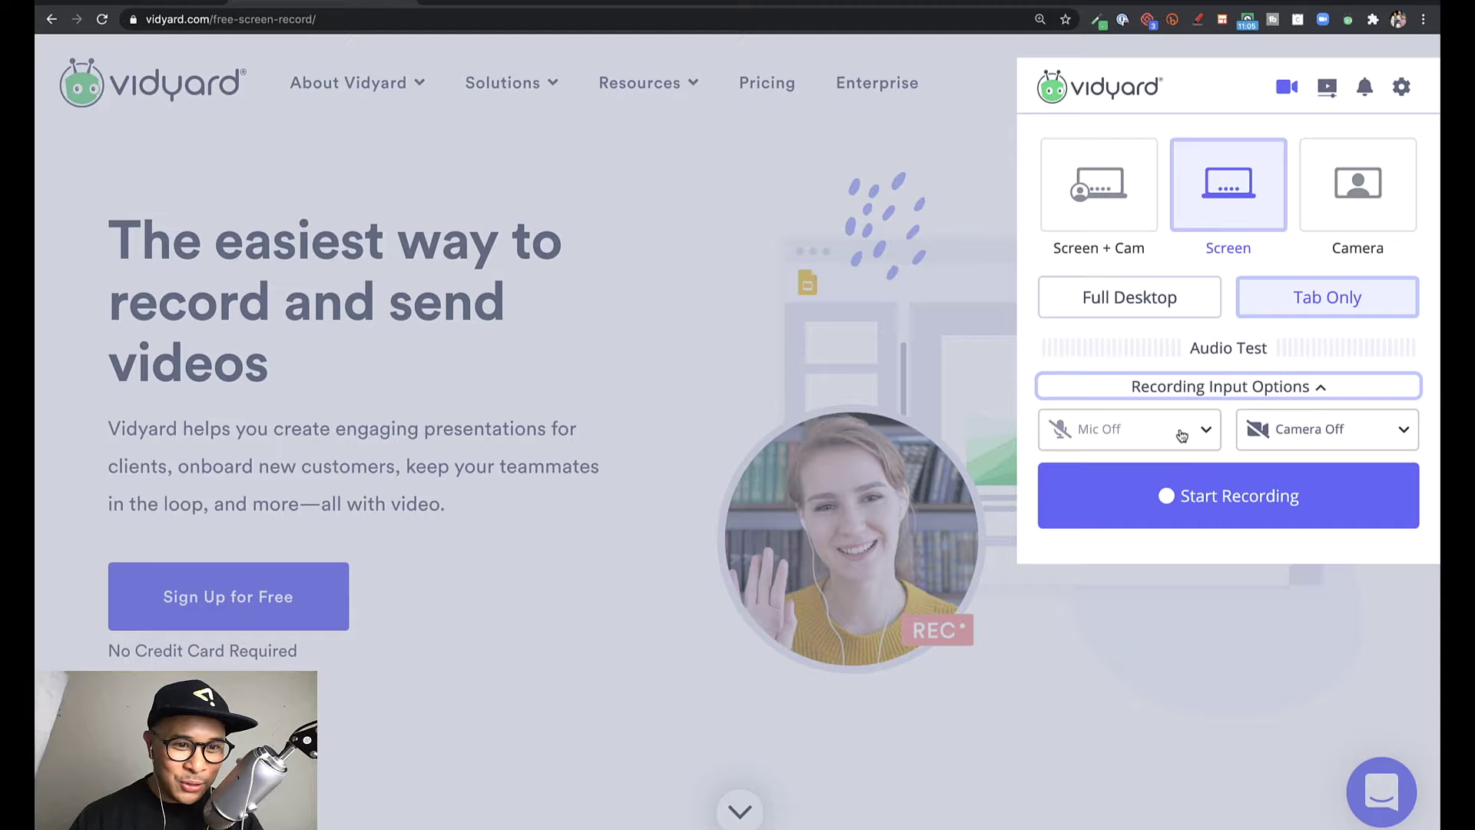
click(1182, 435)
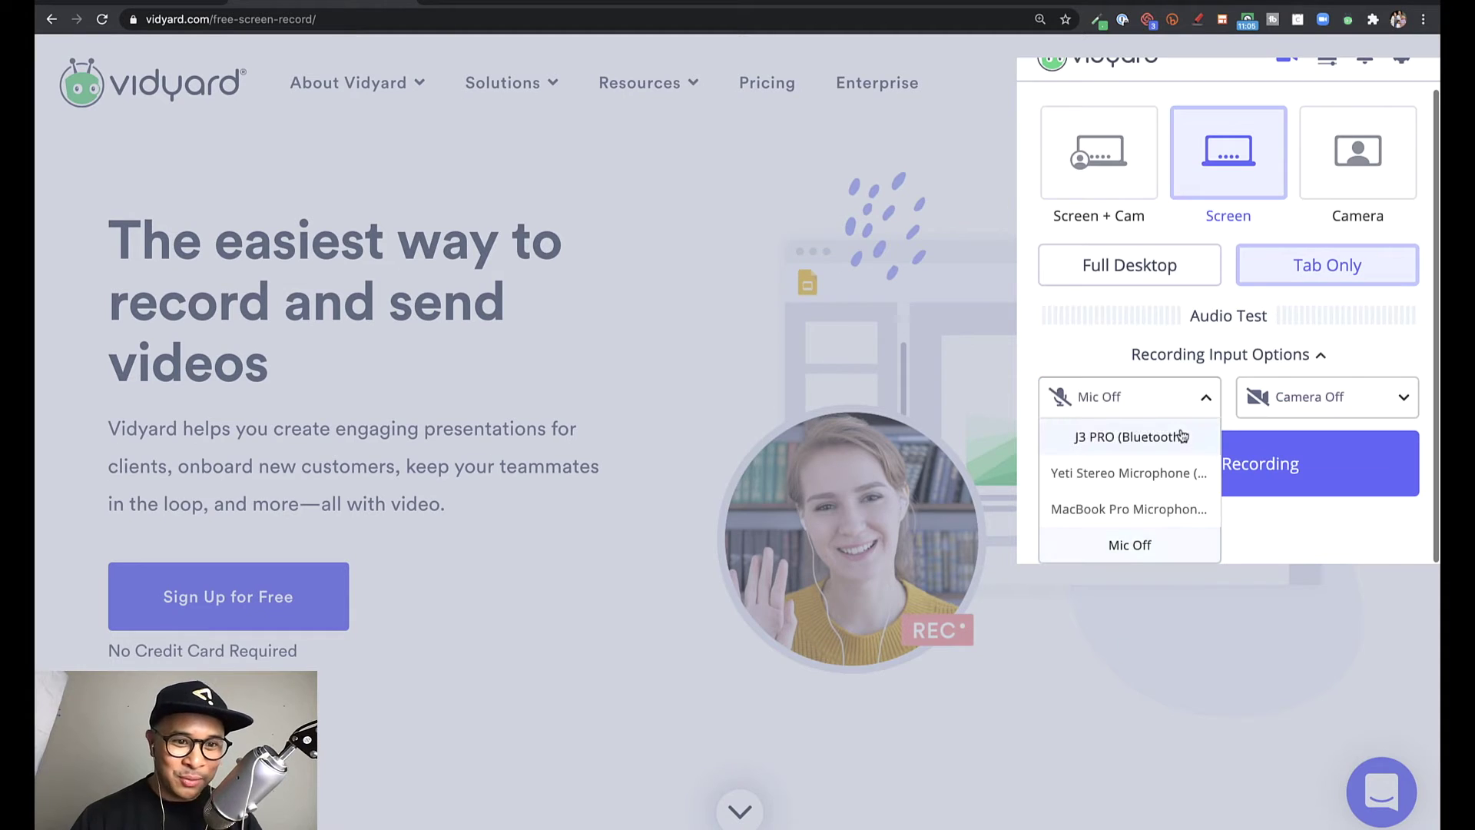
click(1172, 481)
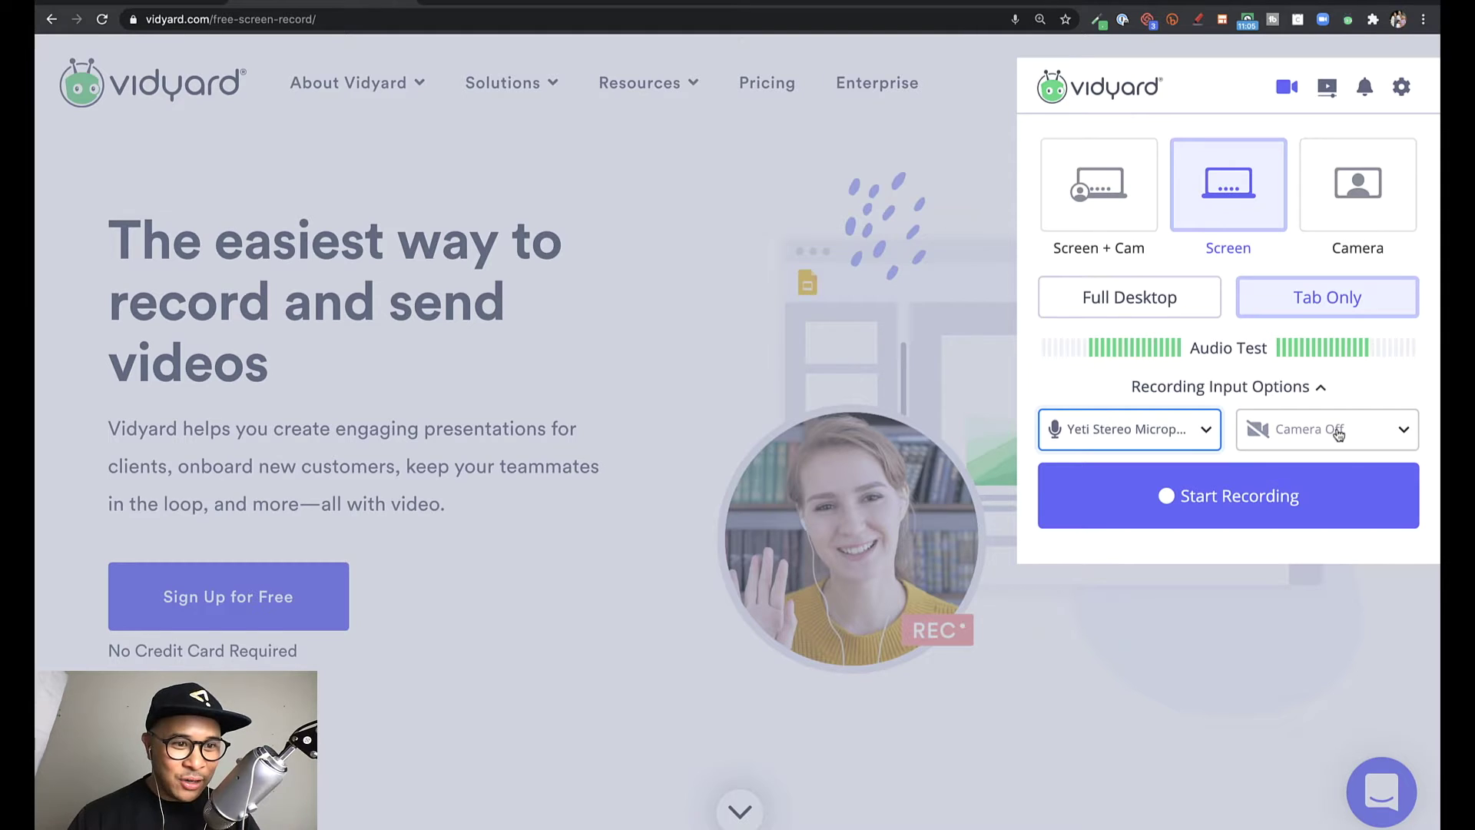
- Try the Ecamm Live Virtual Cam, then set the camera back to Camera Off
click(1367, 435)
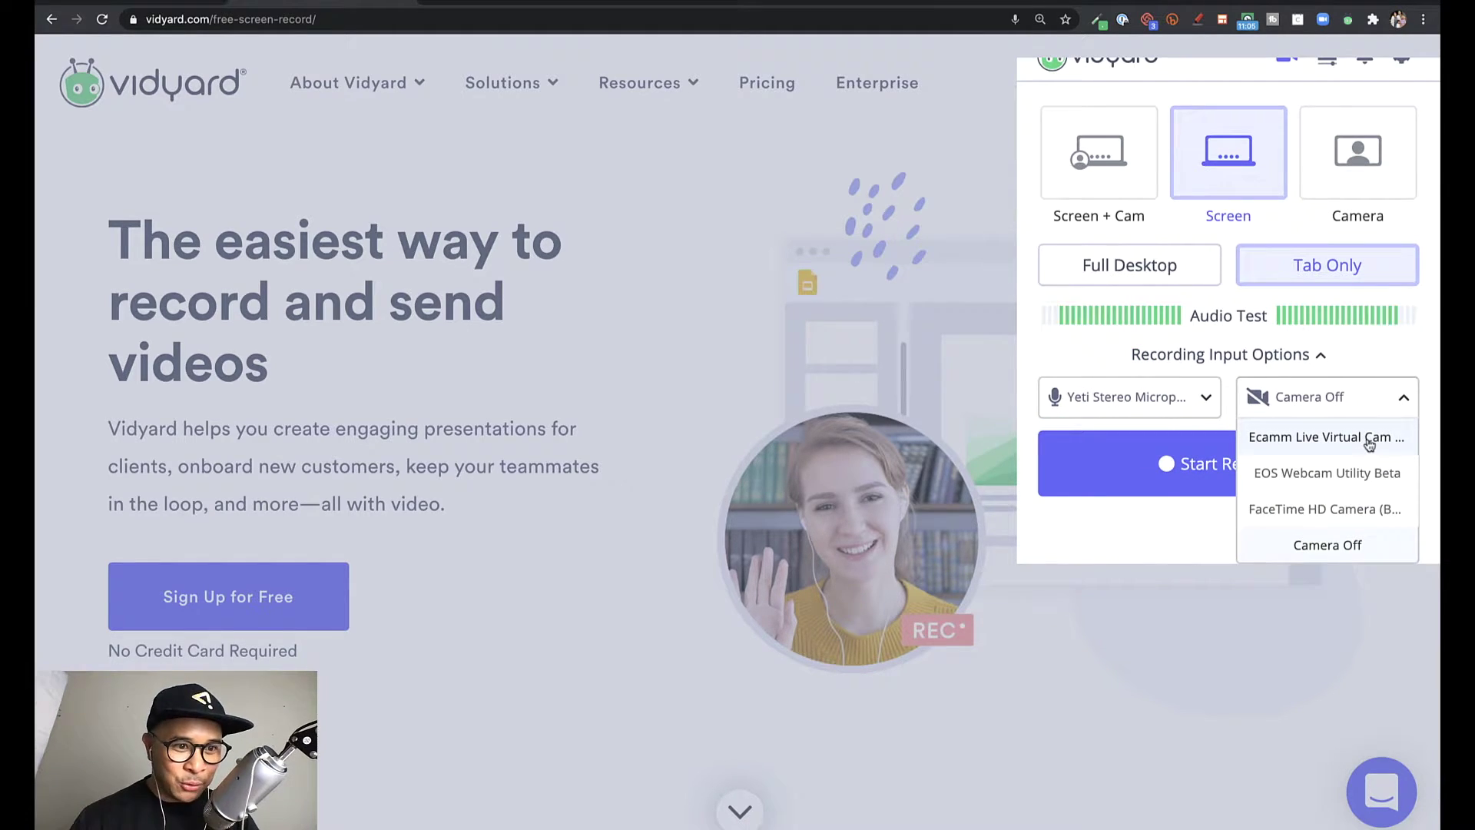
click(1367, 441)
click(1349, 435)
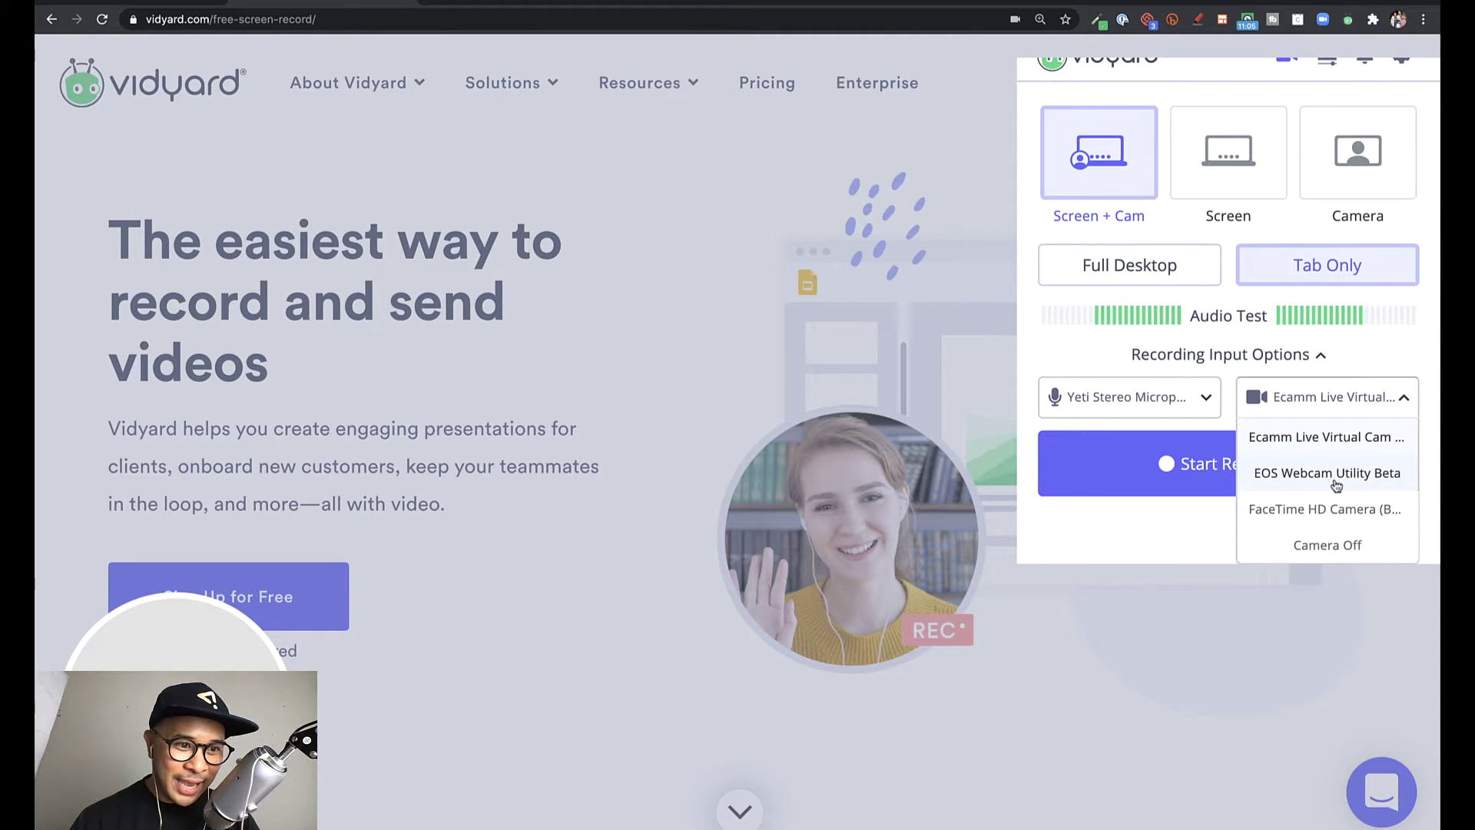
click(1340, 544)
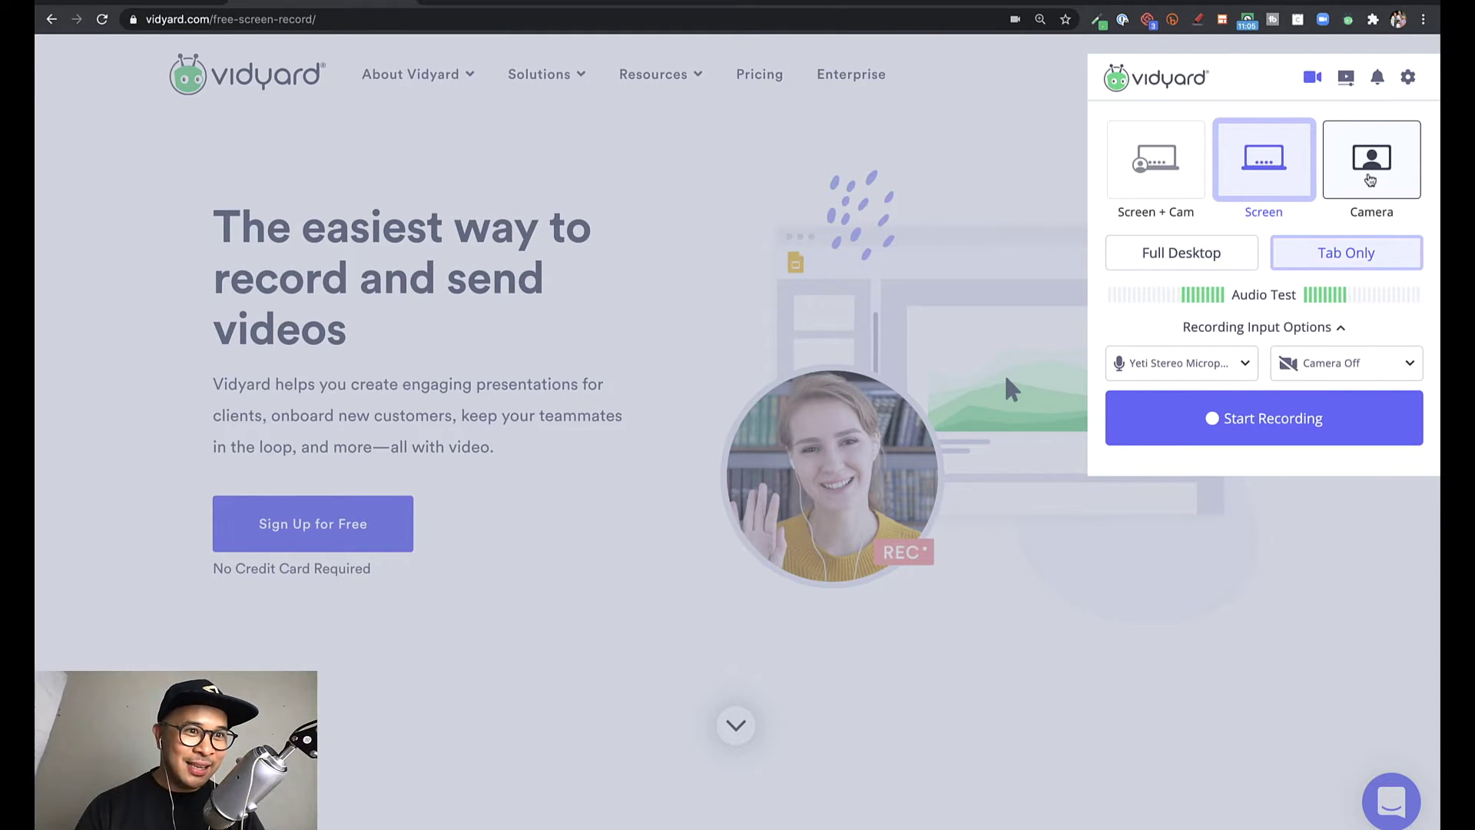
- Switch to Camera mode, paste the script as speaker notes, and pick FaceTime HD Camera
click(1361, 178)
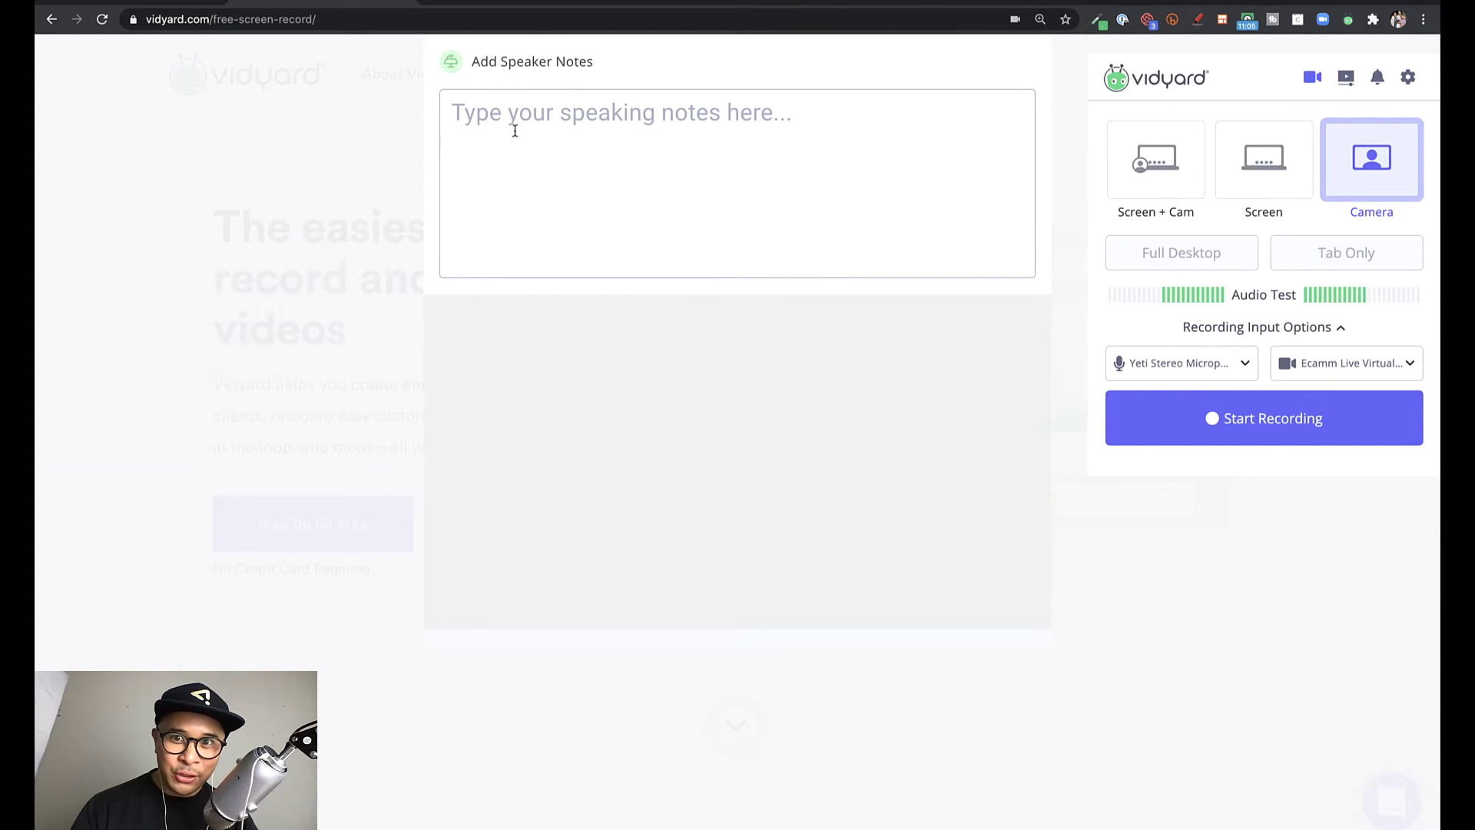
click(550, 124)
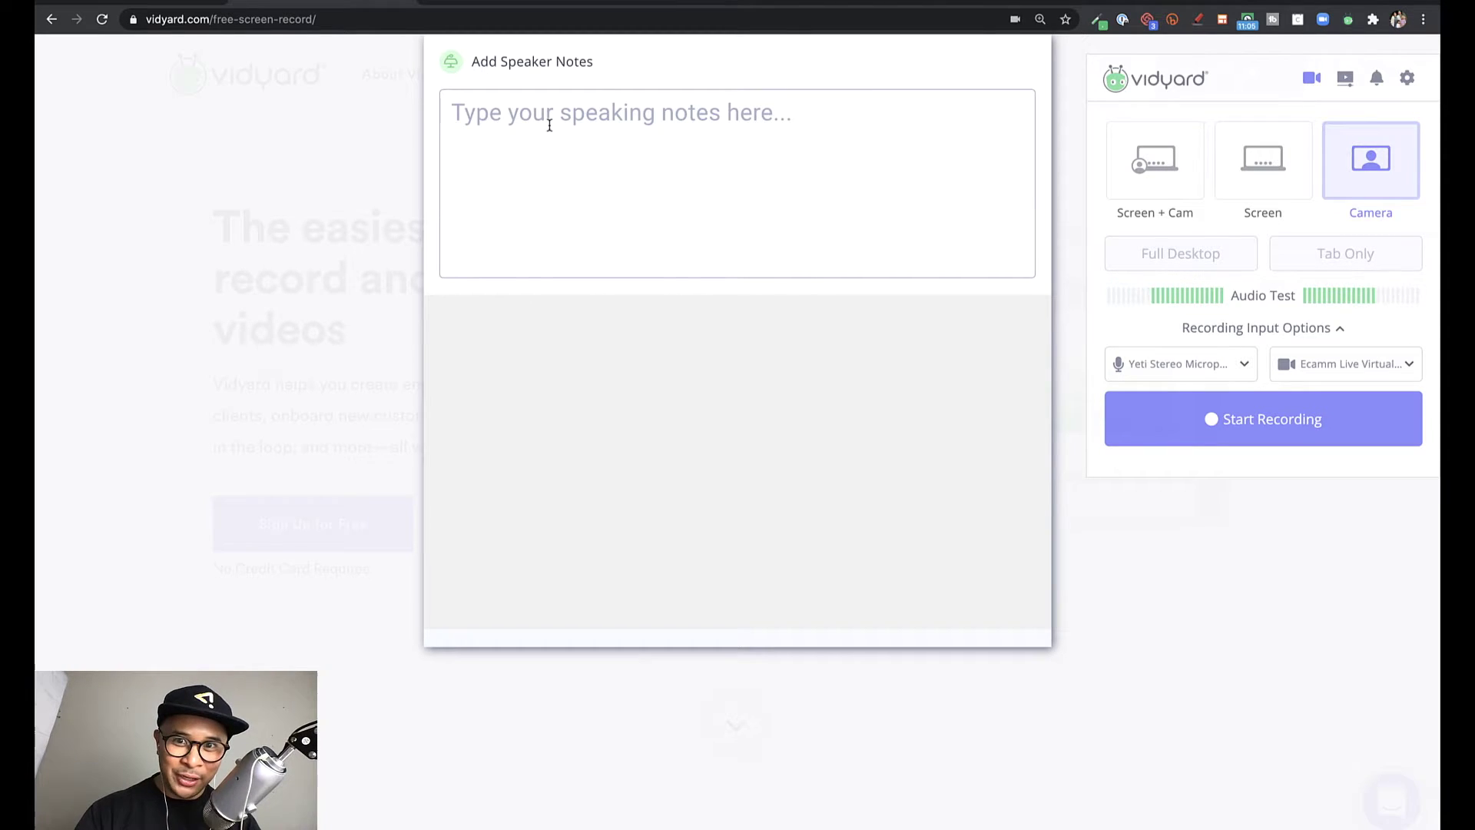
key(super+v)
scroll(796, 188, up, 6)
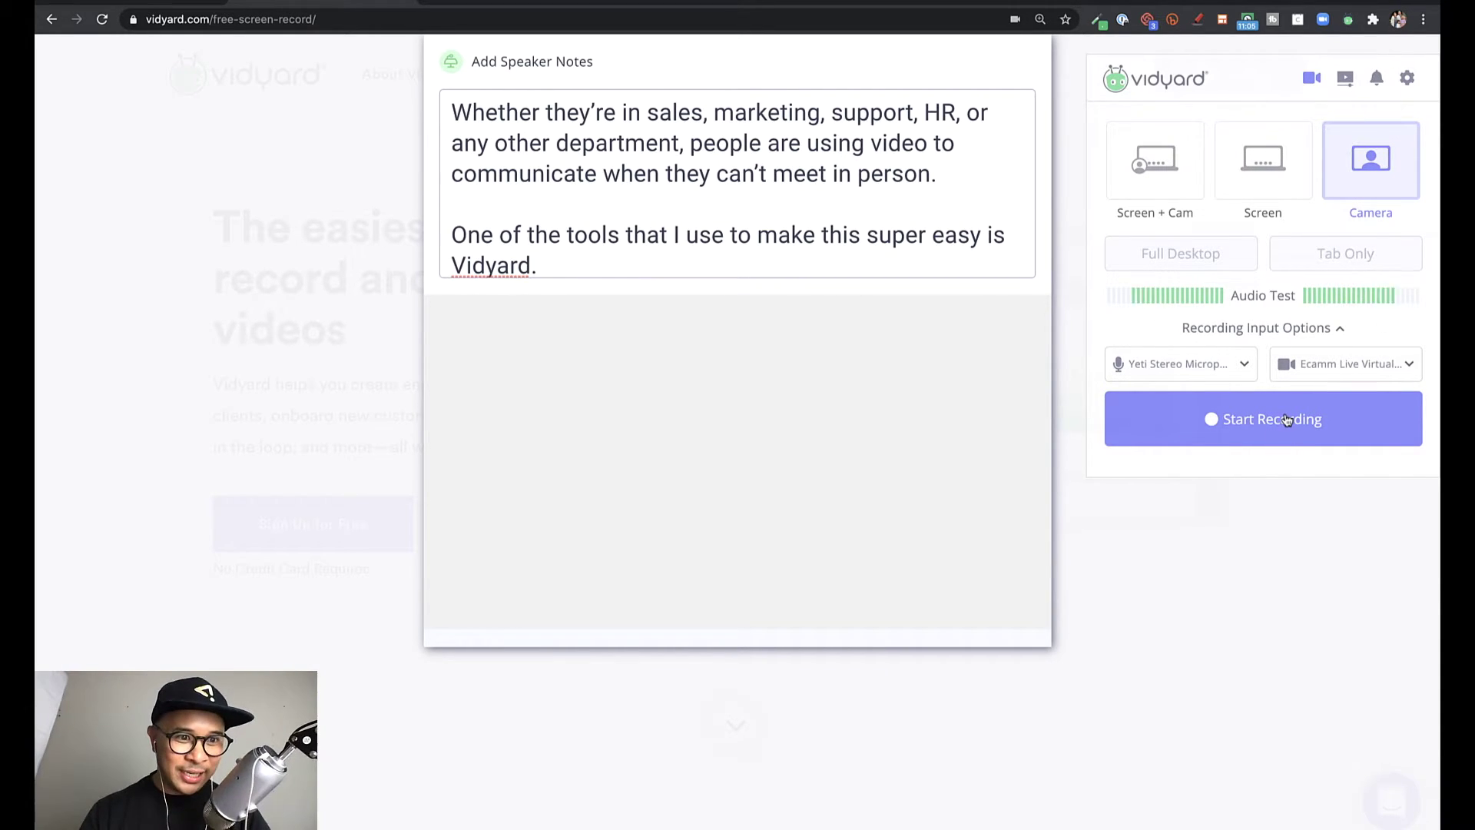
click(1356, 371)
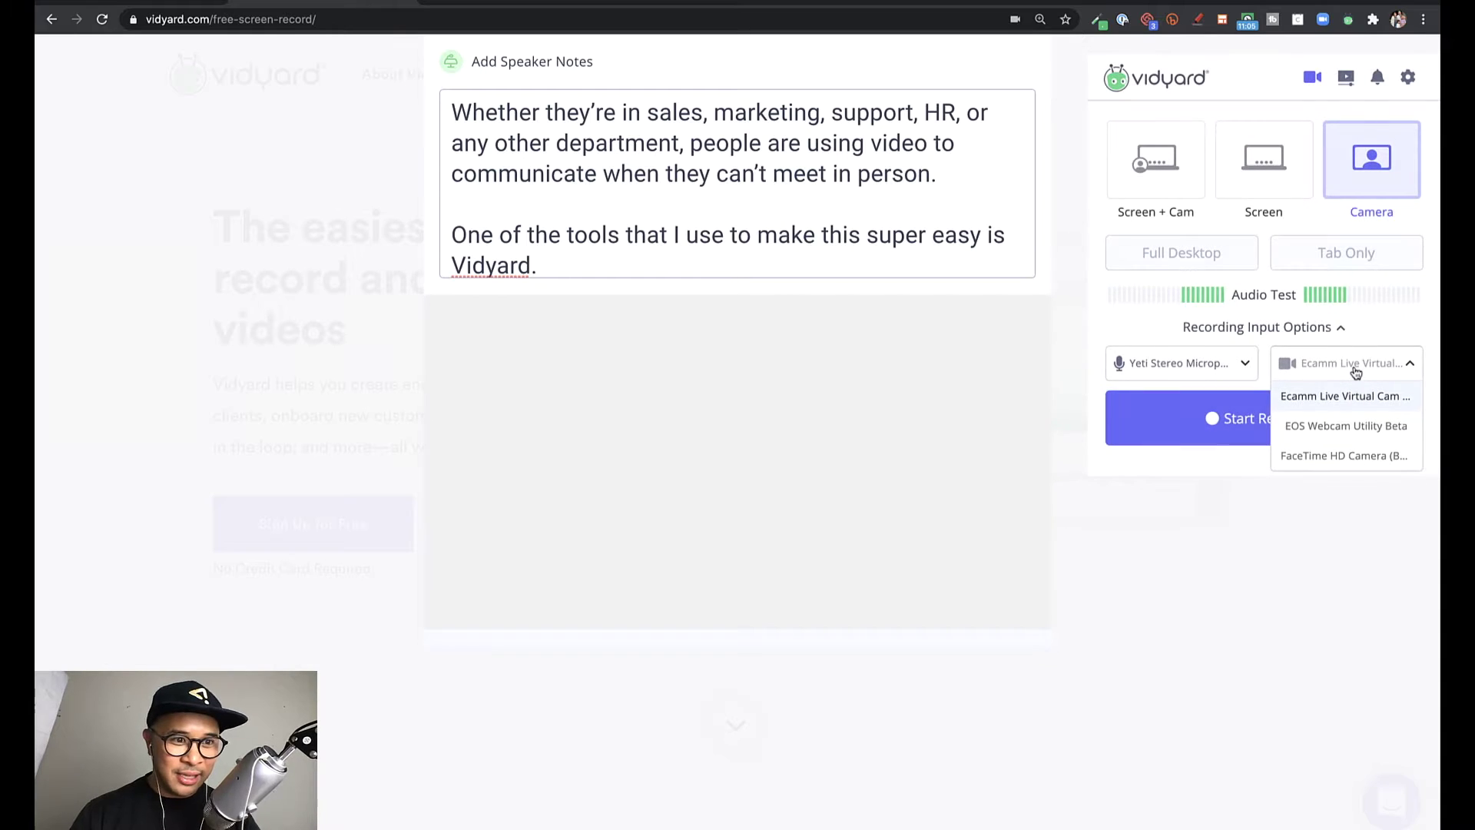
click(1346, 455)
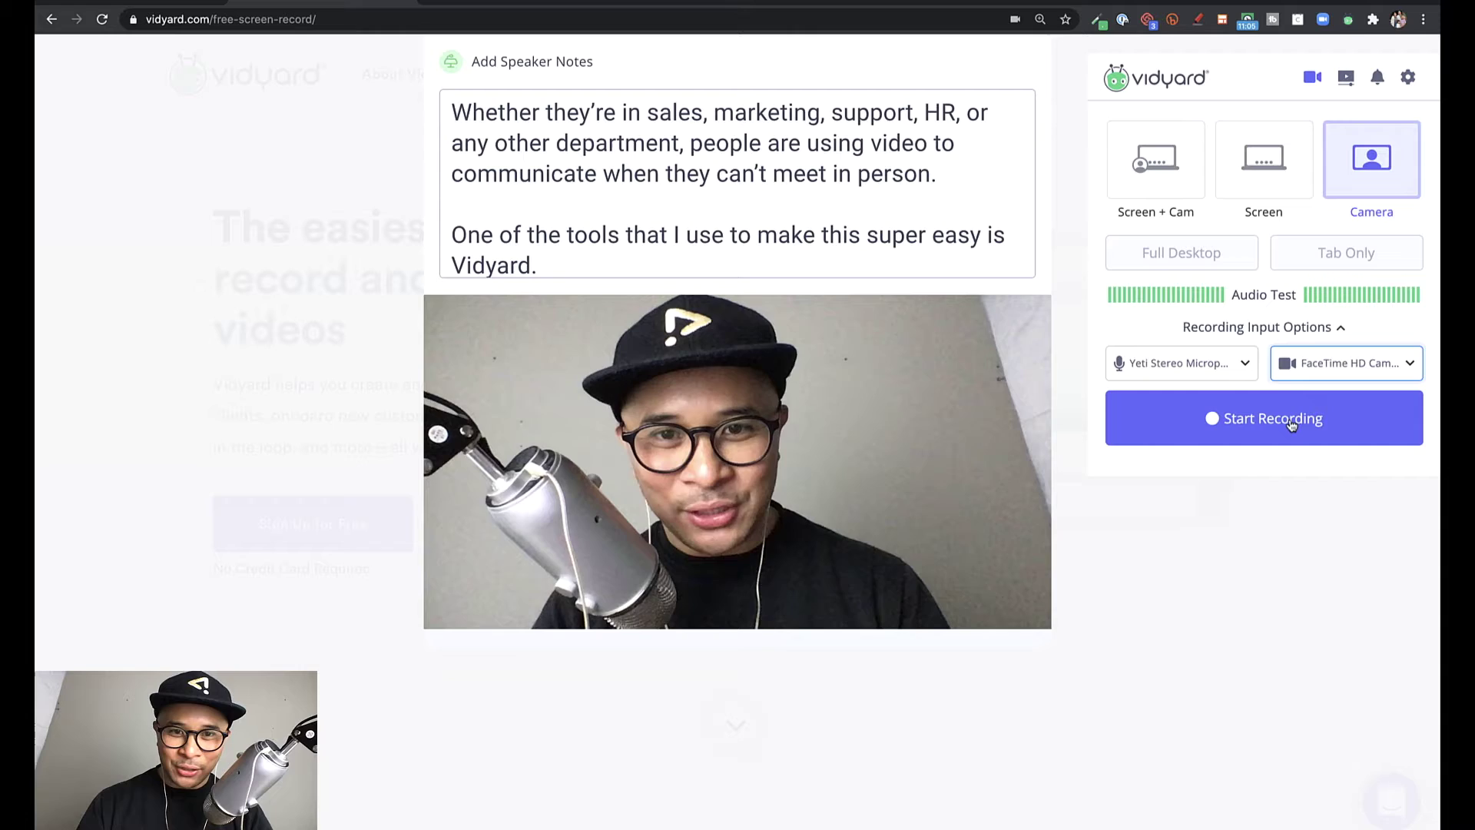
- Start the camera recording and scroll through the teleprompter speaker notes while recording
click(1239, 435)
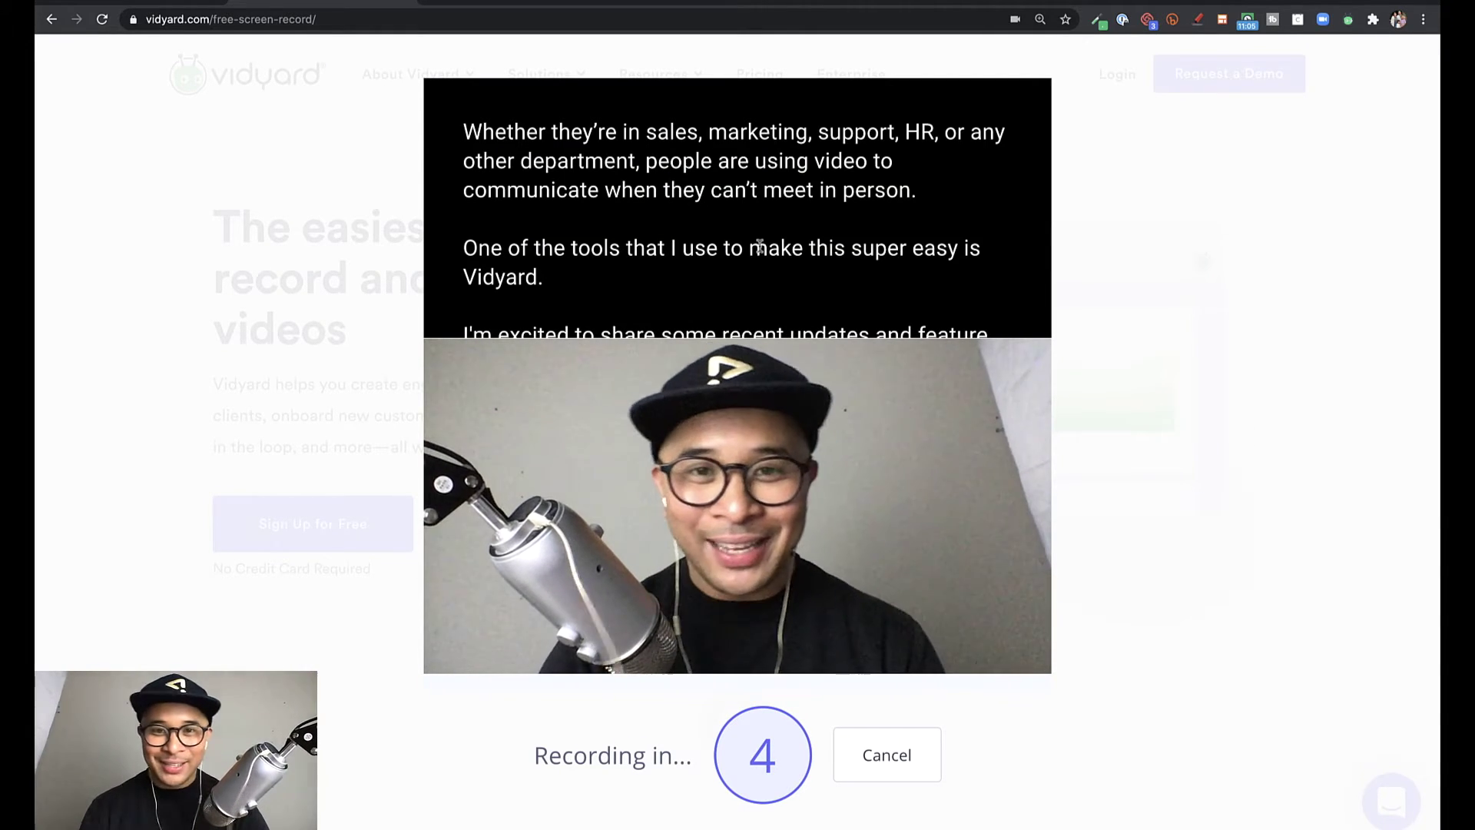
scroll(760, 245, down, 2)
scroll(760, 245, up, 2)
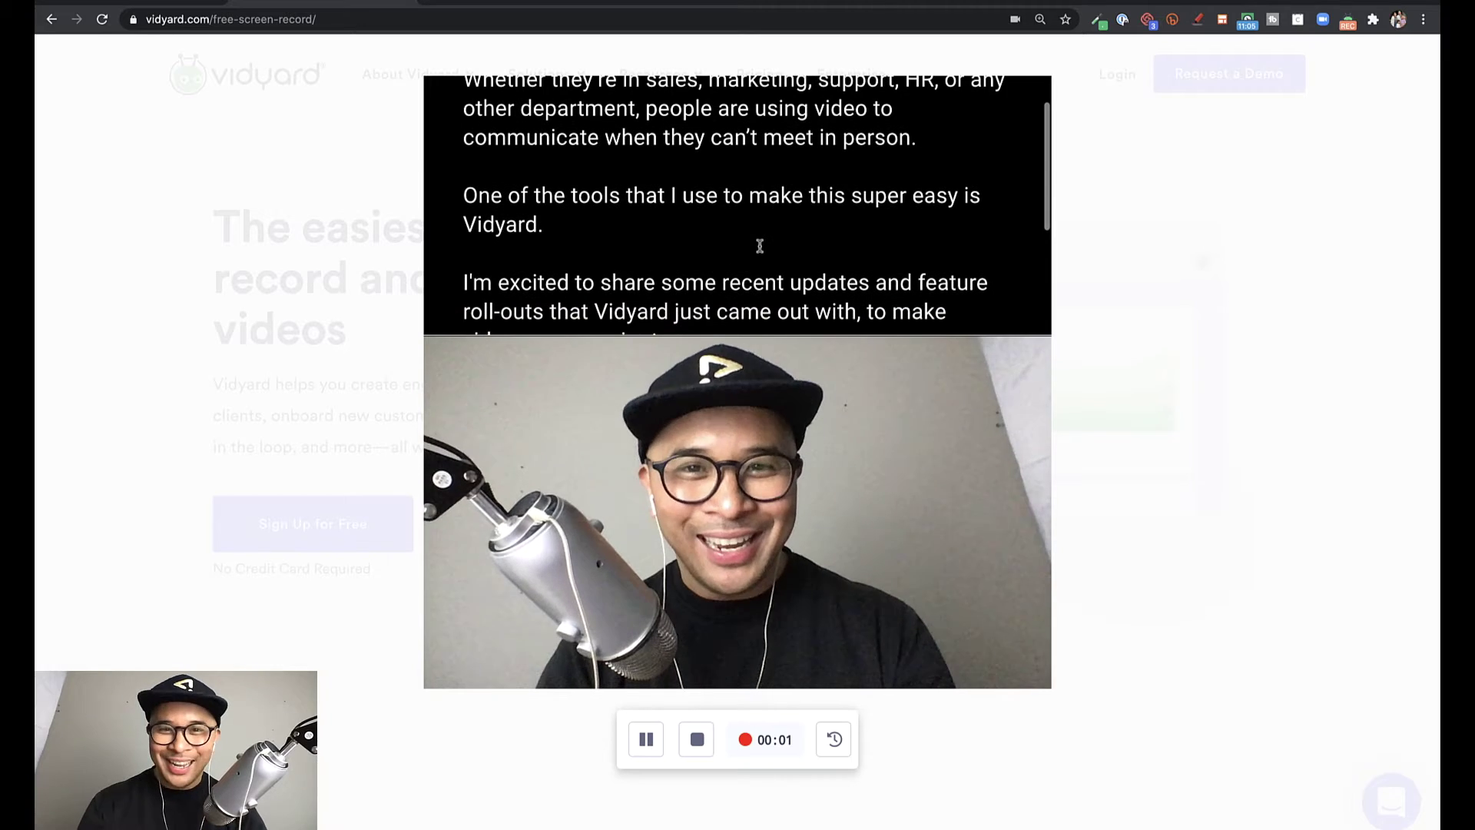
scroll(760, 246, up, 2)
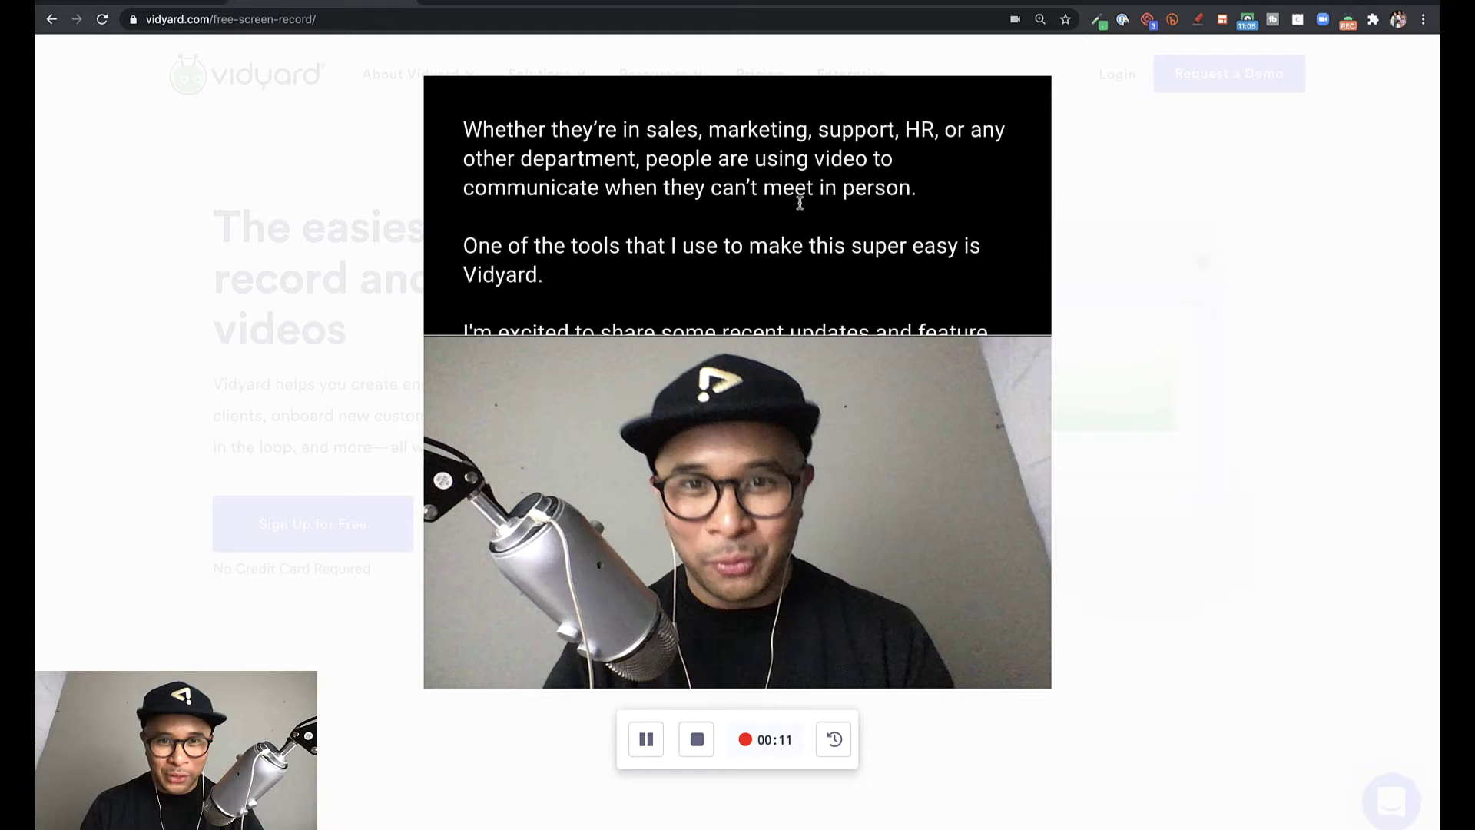
scroll(800, 202, down, 10)
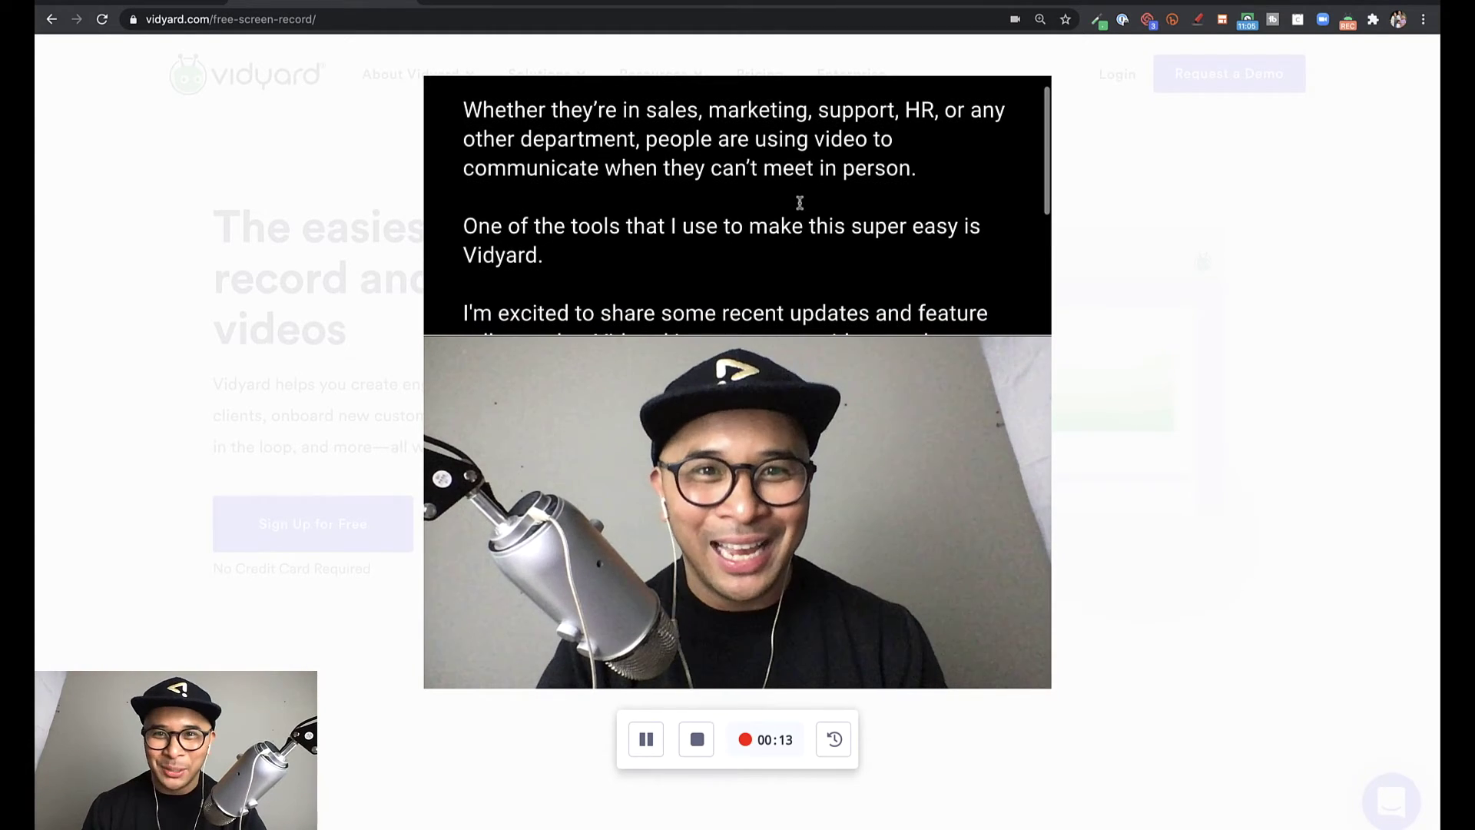
scroll(800, 202, down, 3)
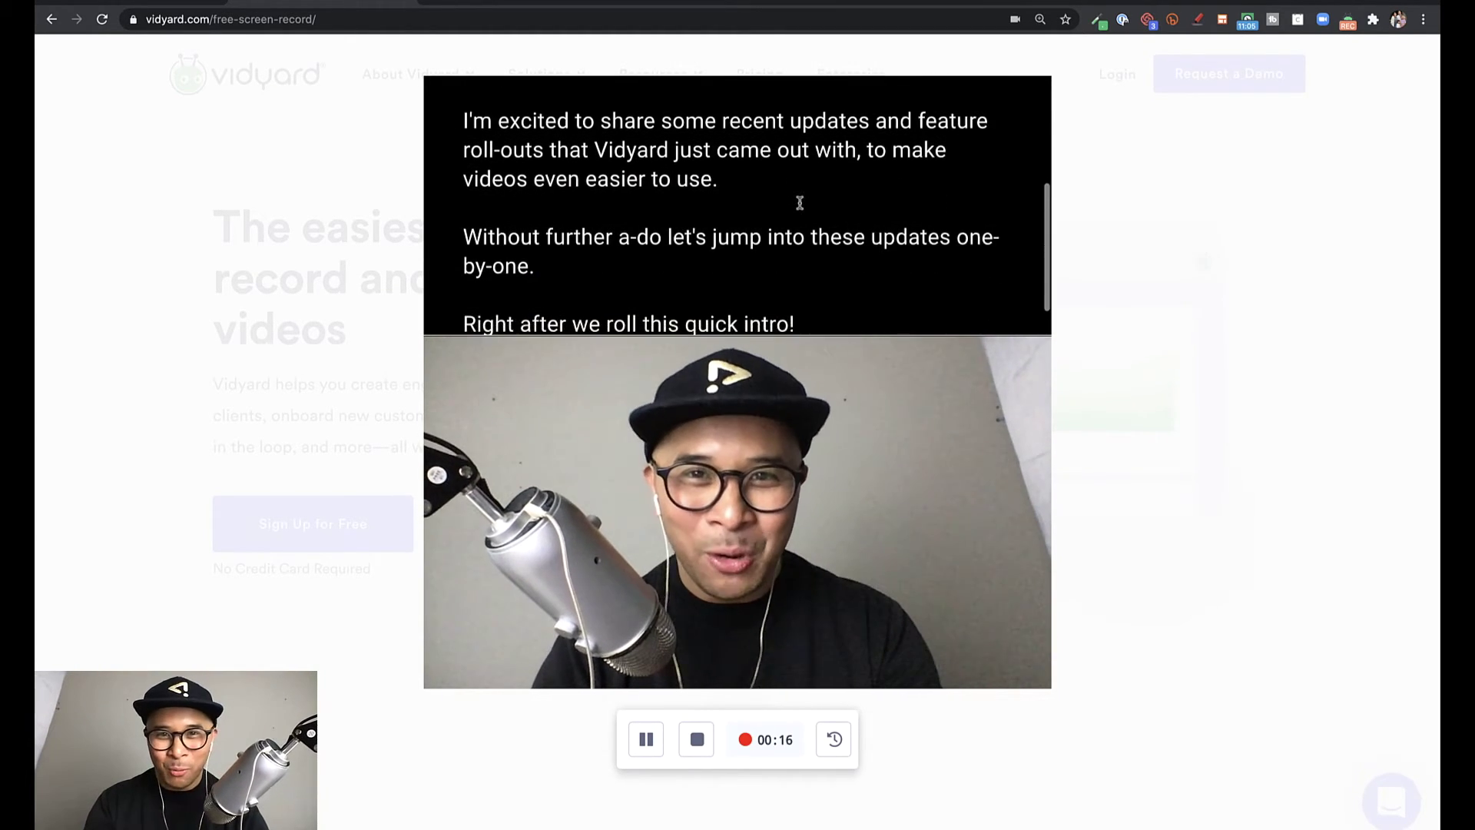
scroll(800, 203, up, 3)
scroll(800, 202, up, 5)
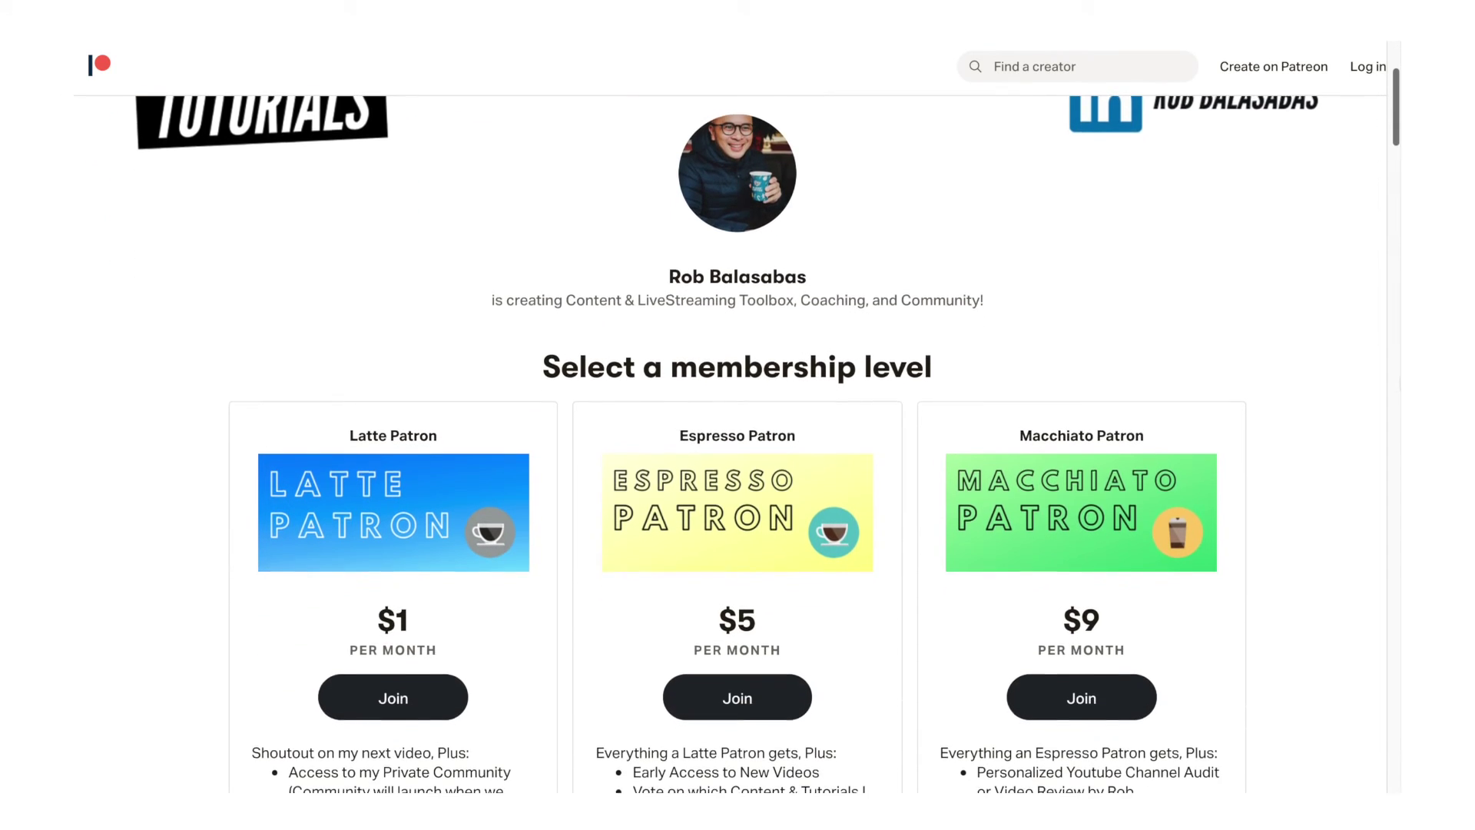
- Scroll the Patreon page down past the $1, $5 and $9 membership tiers
scroll(738, 461, down, 4)
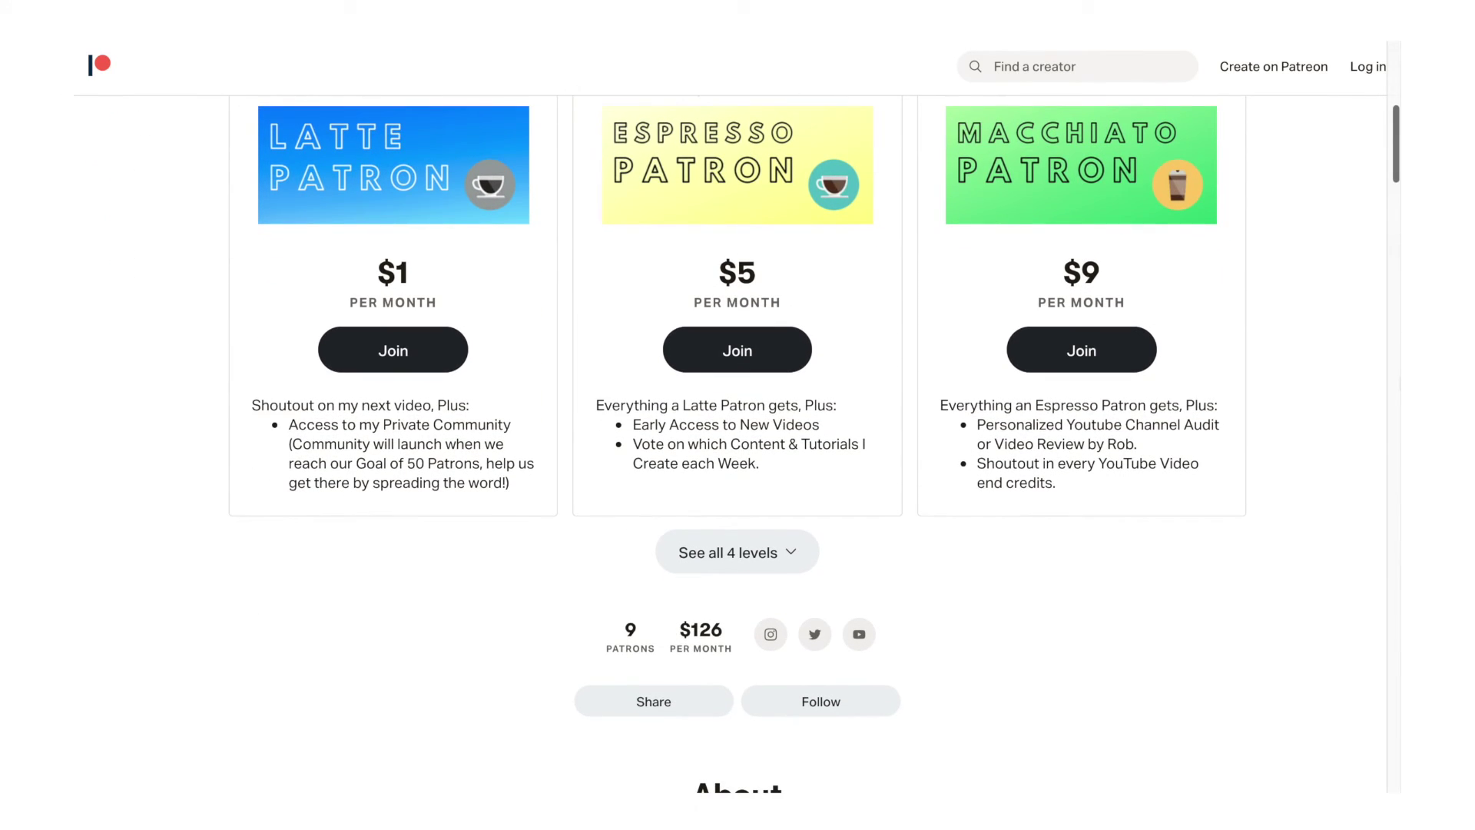
scroll(737, 461, down, 4)
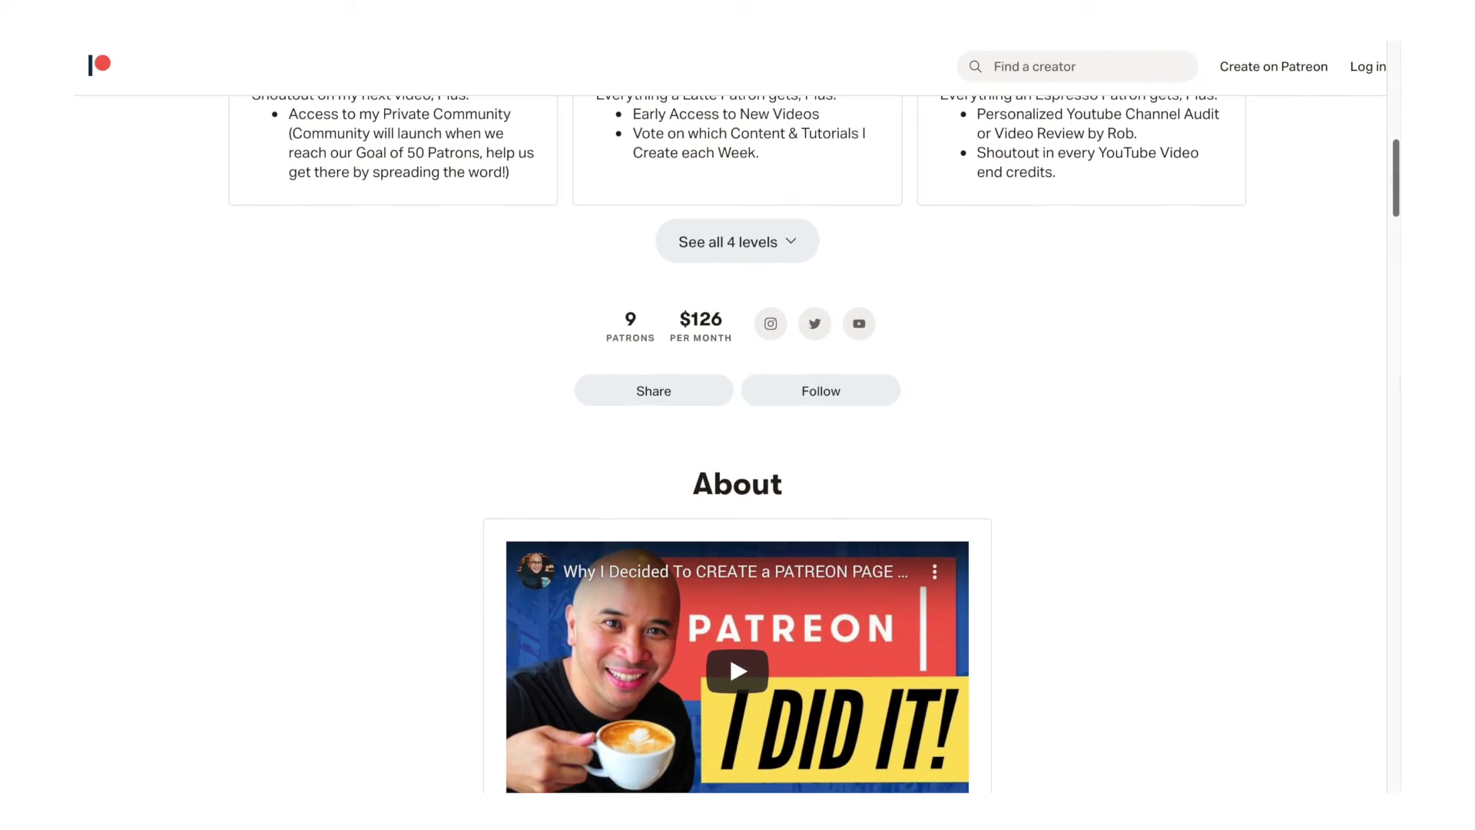